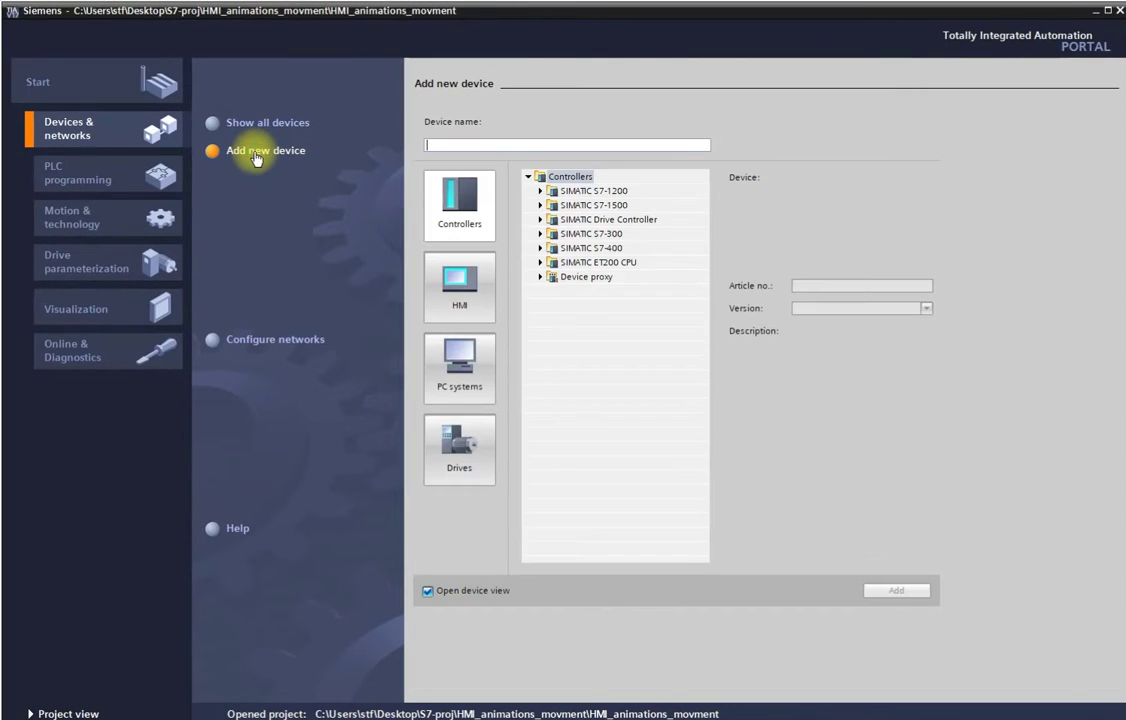
Add a SIMATIC S7-1200 controller, CPU 1214C DC/DC/DC, article 6ES7 214-1AG40-0XB0, version V4.5, as PLC_1.
click(458, 205)
click(542, 192)
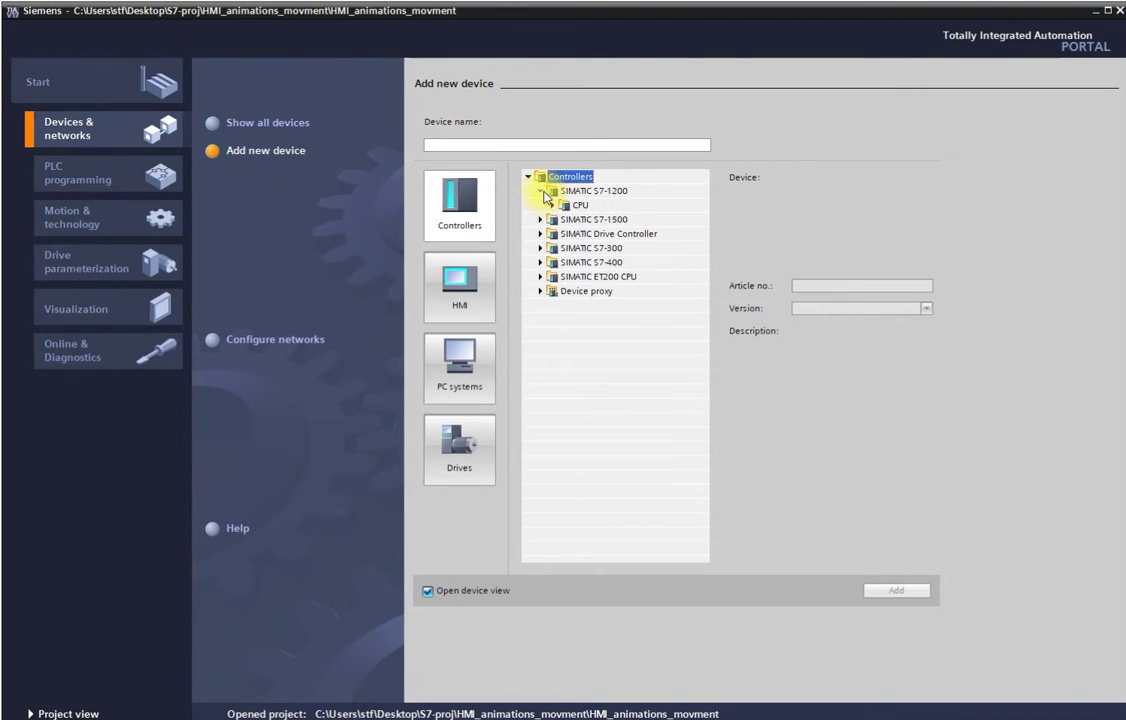
click(551, 206)
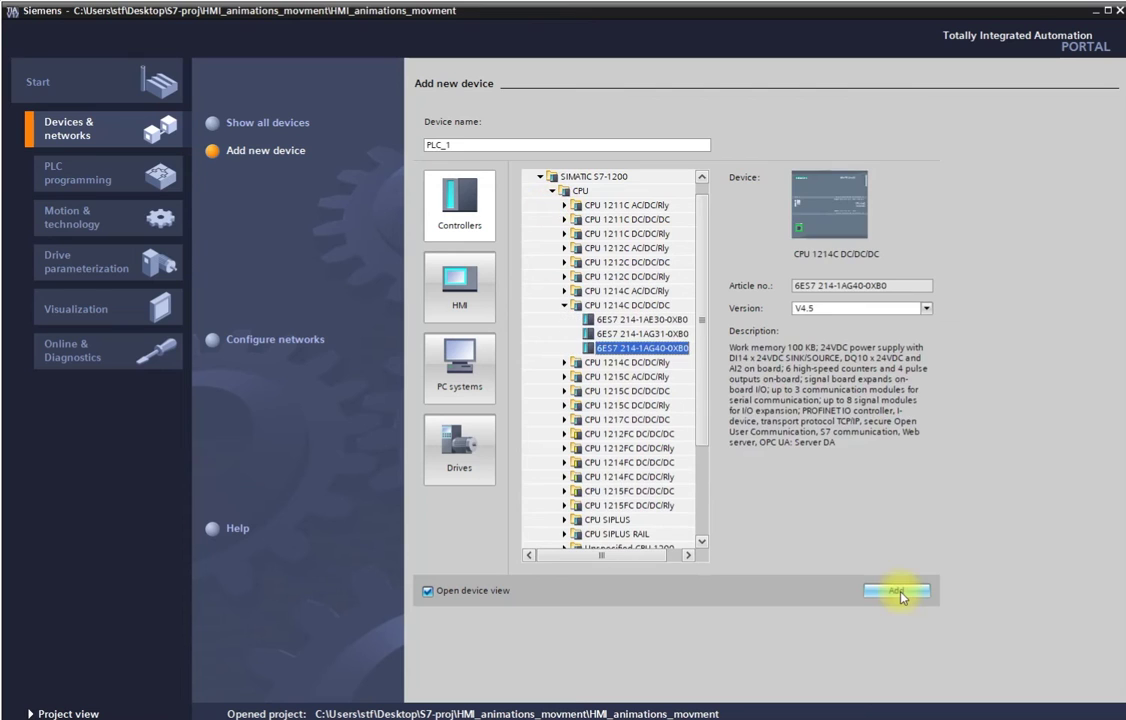
click(899, 591)
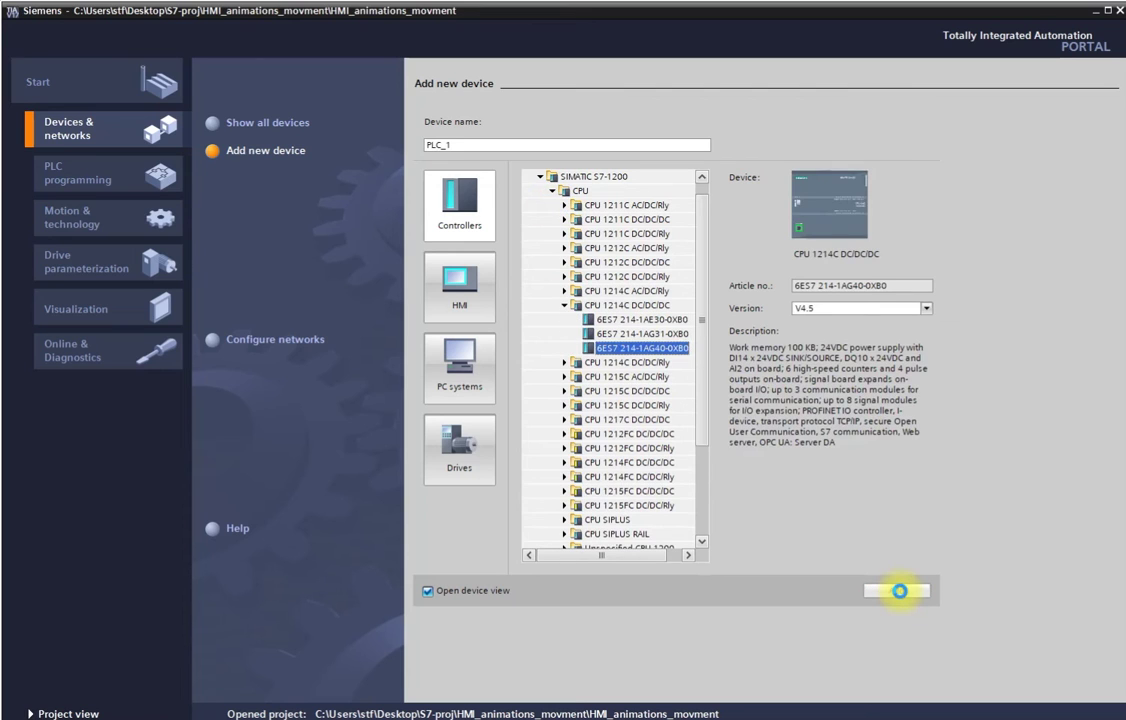
click(749, 667)
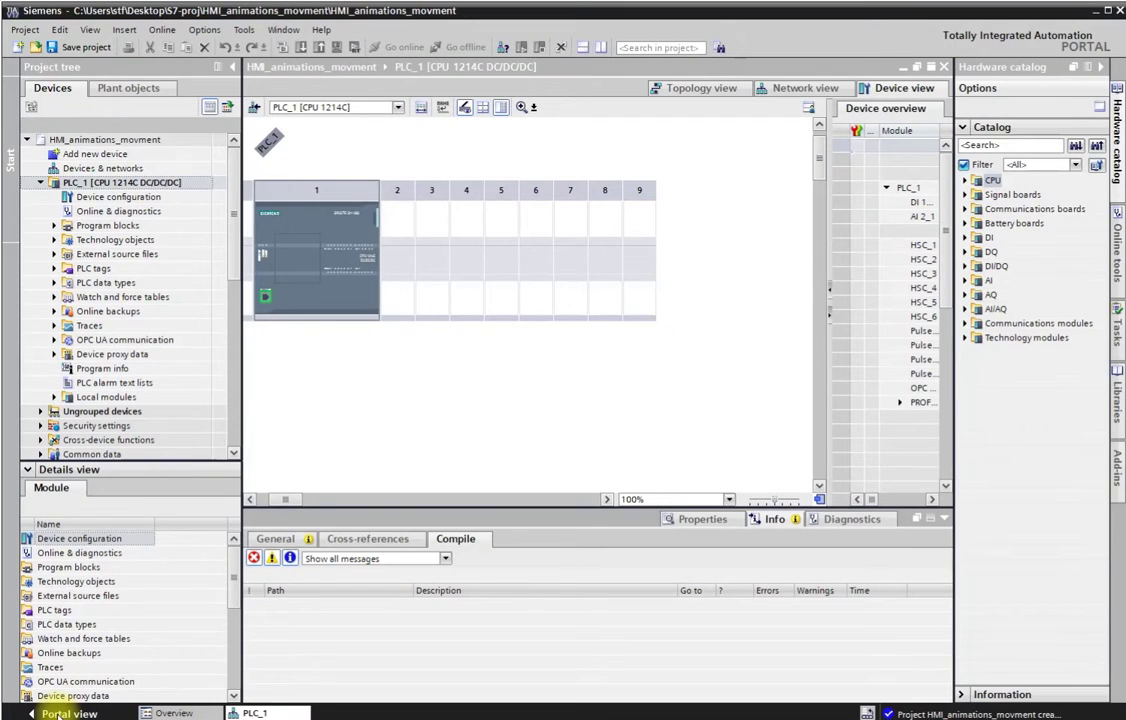
Add a 7" SIMATIC Basic Panel of type KTP700 Basic PN to the project as the HMI device.
click(58, 713)
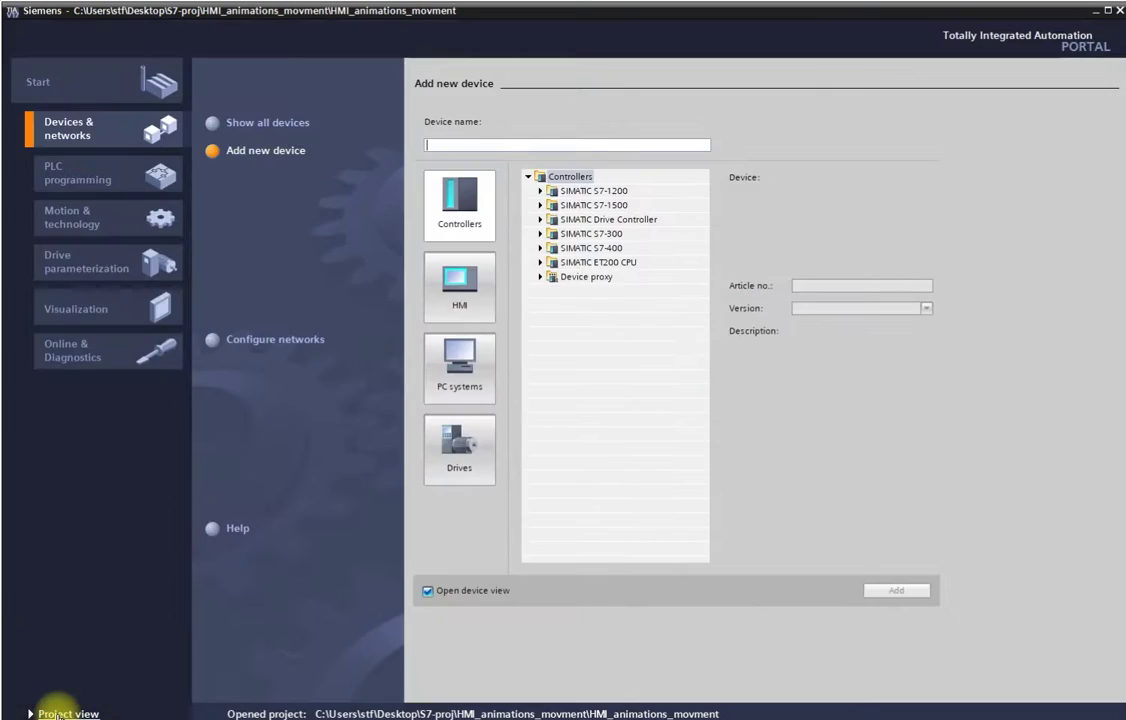
click(455, 280)
click(542, 191)
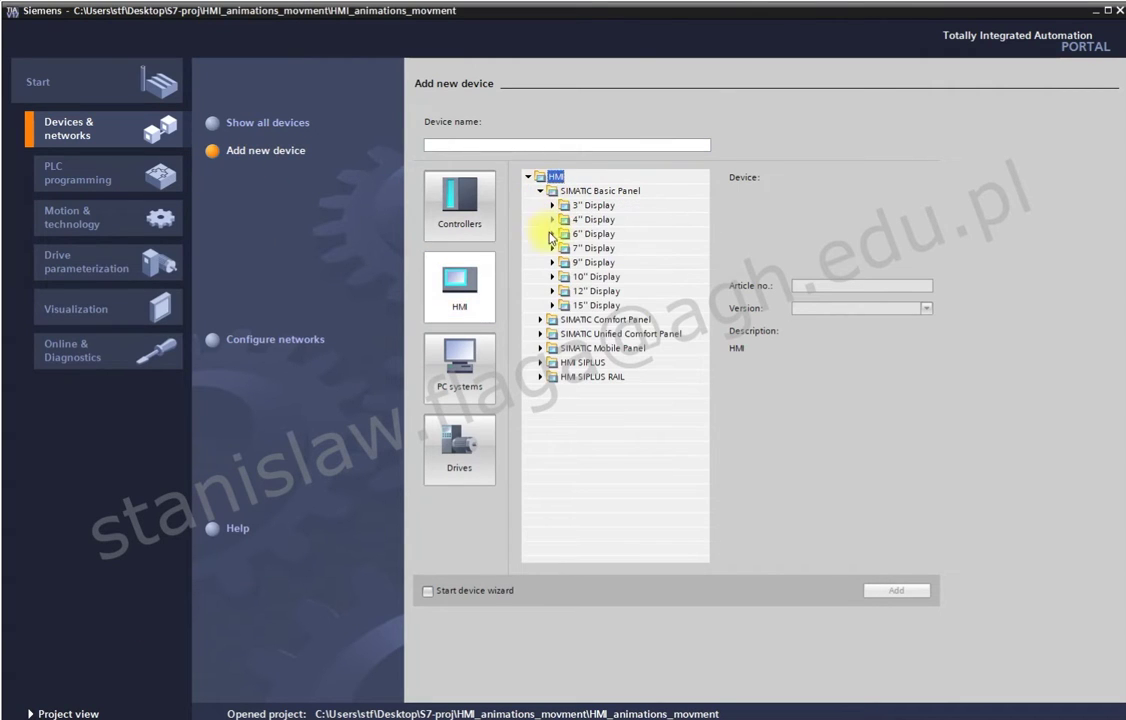
click(553, 248)
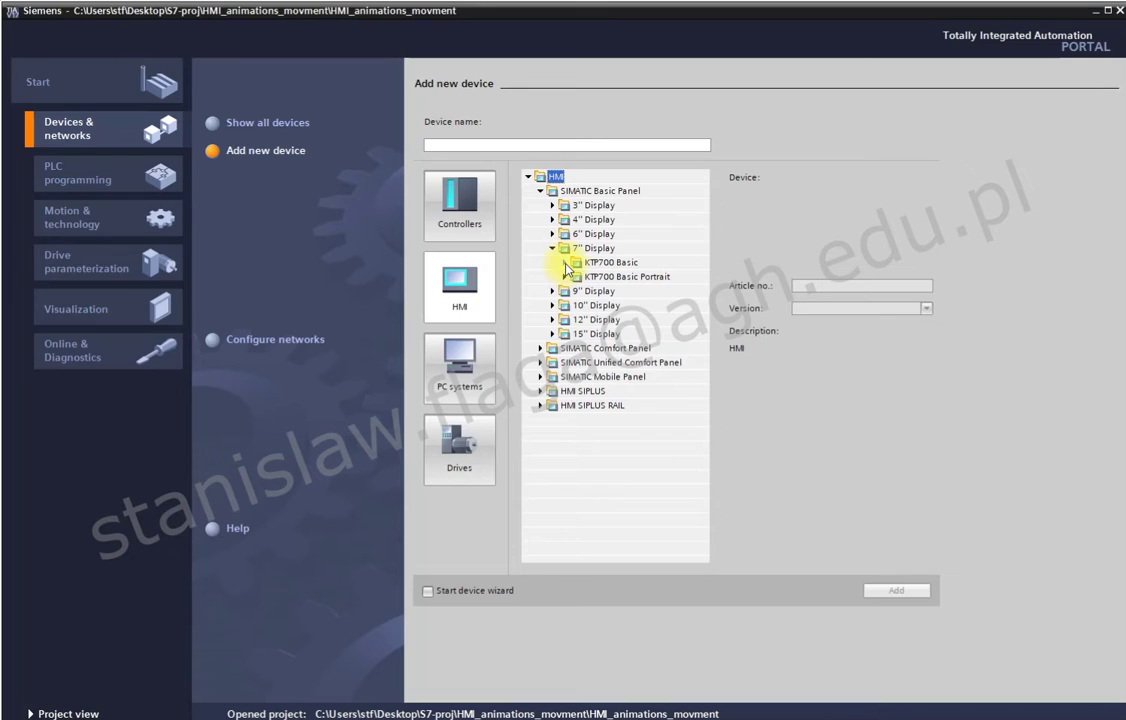
click(565, 263)
click(615, 291)
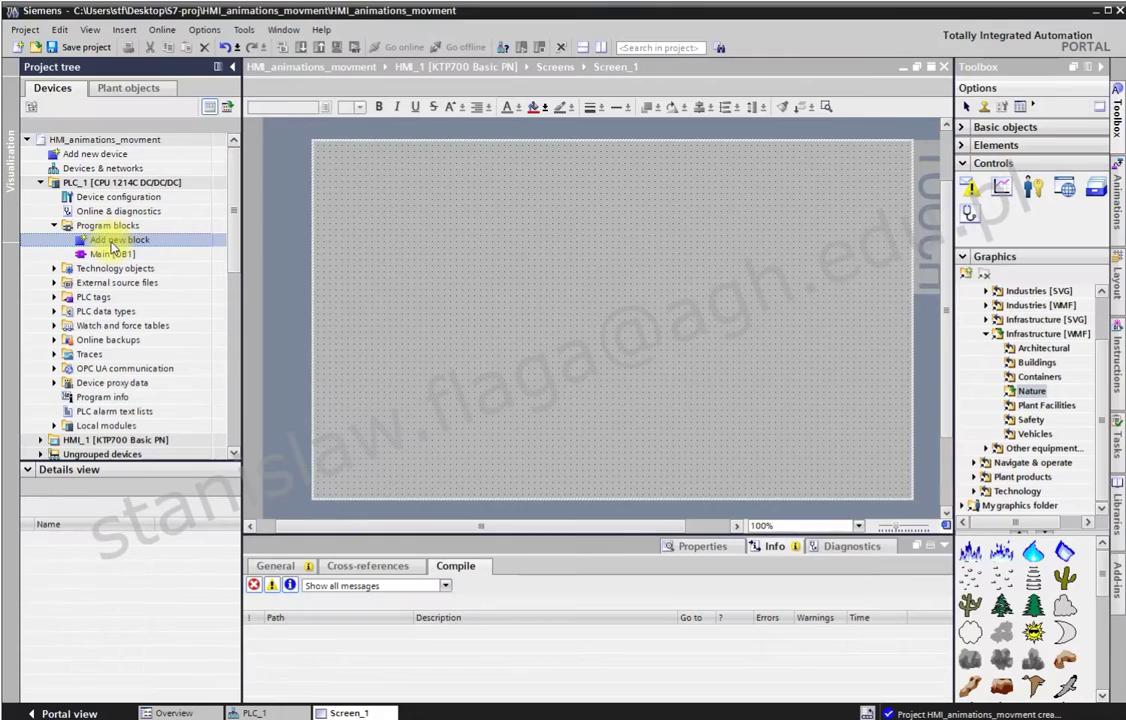
Create a global data block named V in PLC_1 and declare the variable position with data type Int.
double_click(108, 240)
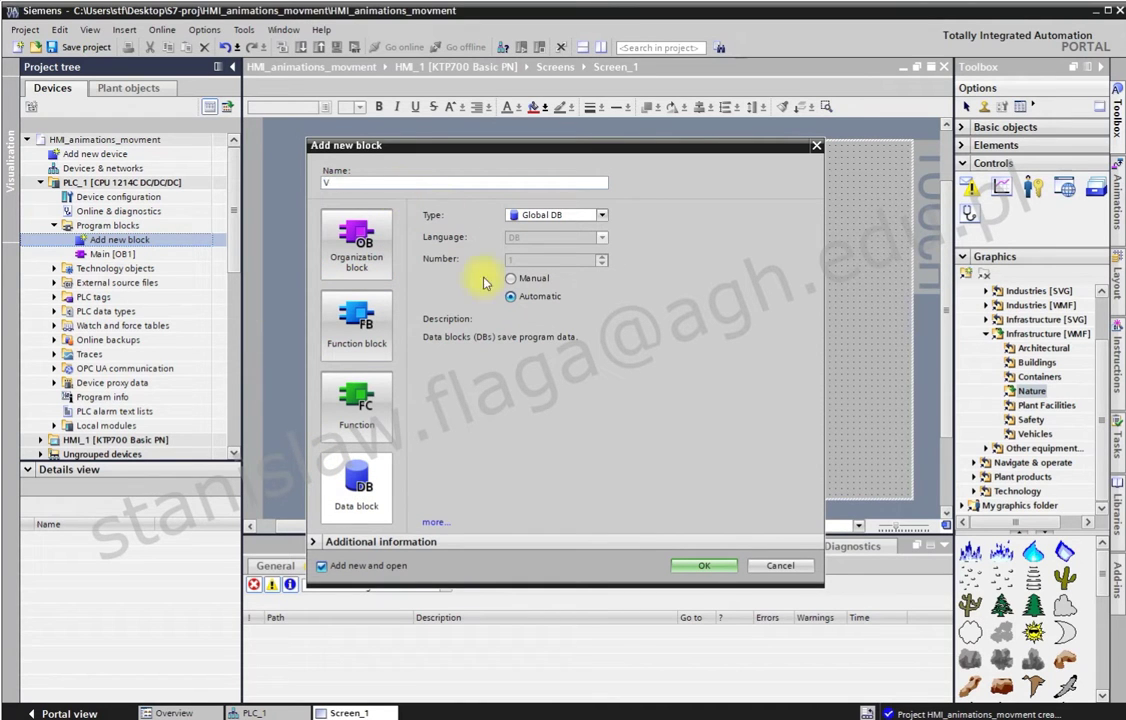
click(703, 565)
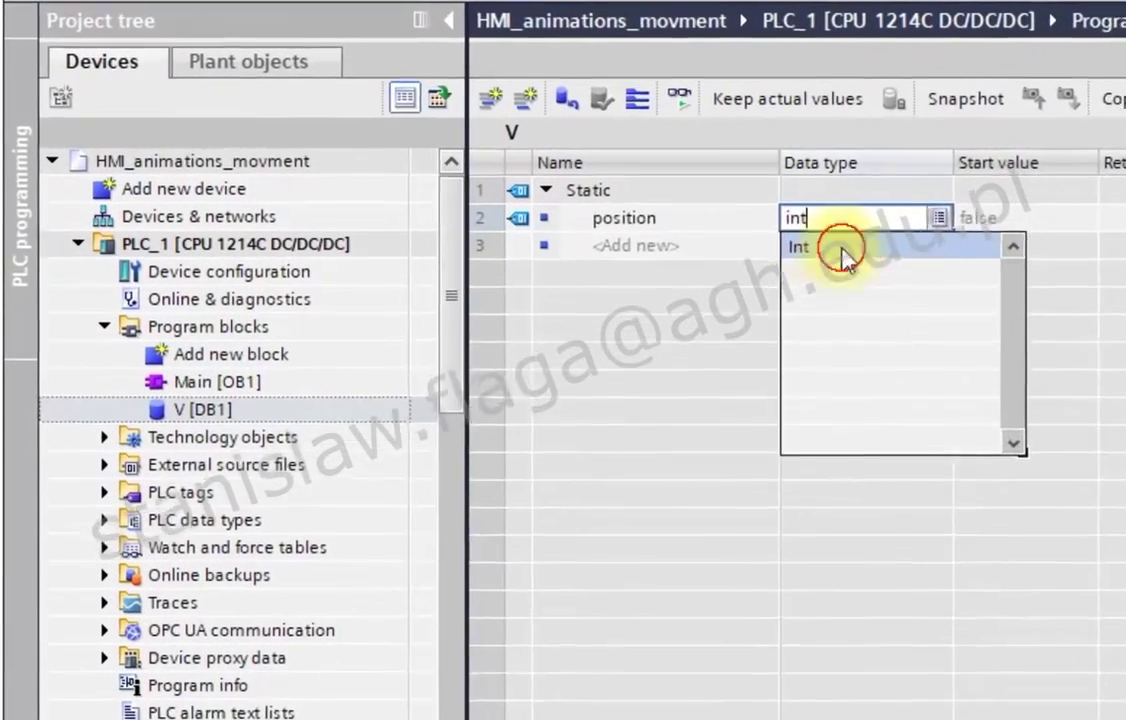
click(740, 240)
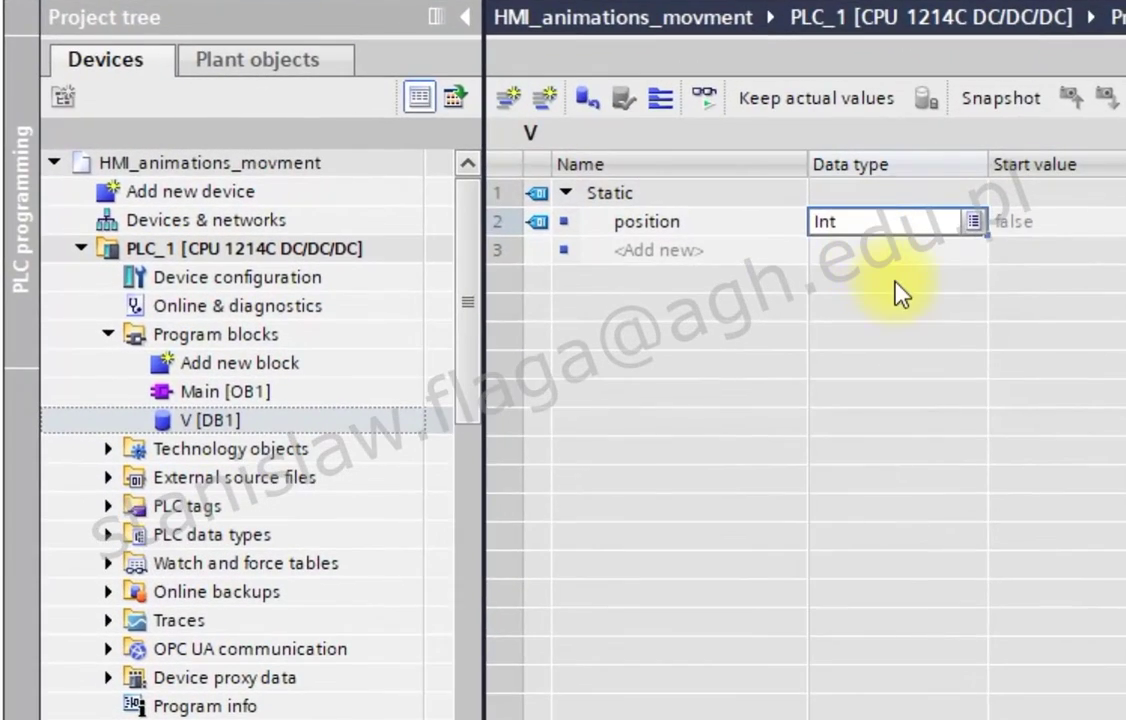
key(Return)
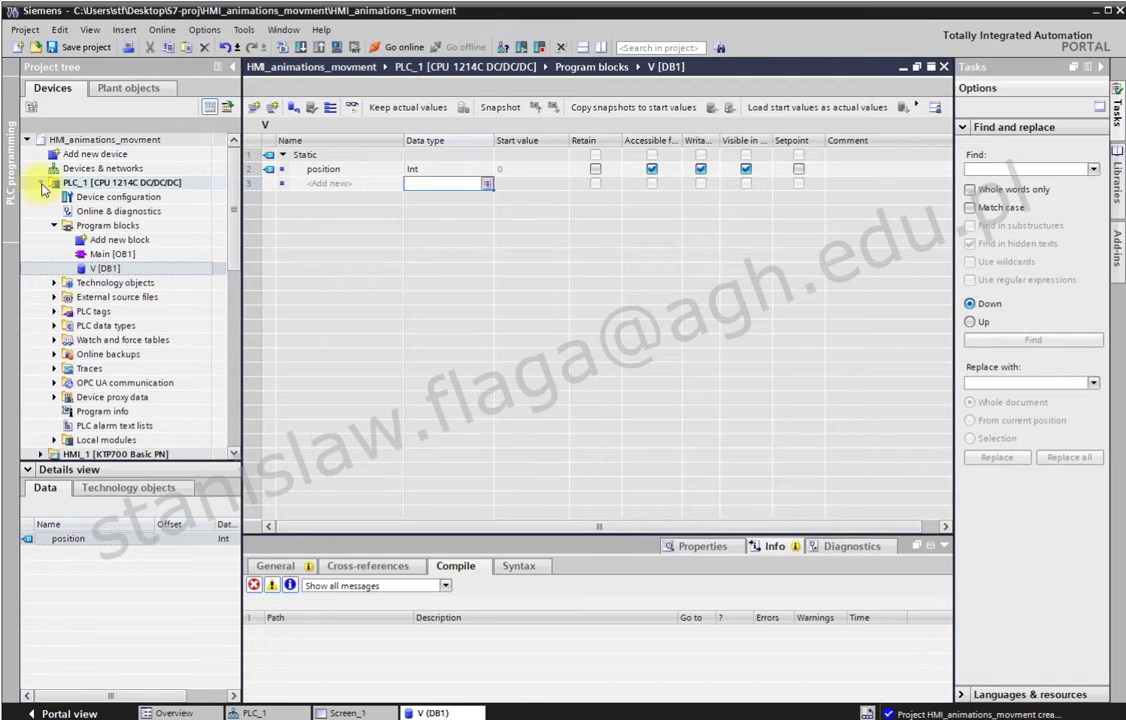
Open Screen_1 of the KTP700 panel HMI_1 for editing.
click(41, 185)
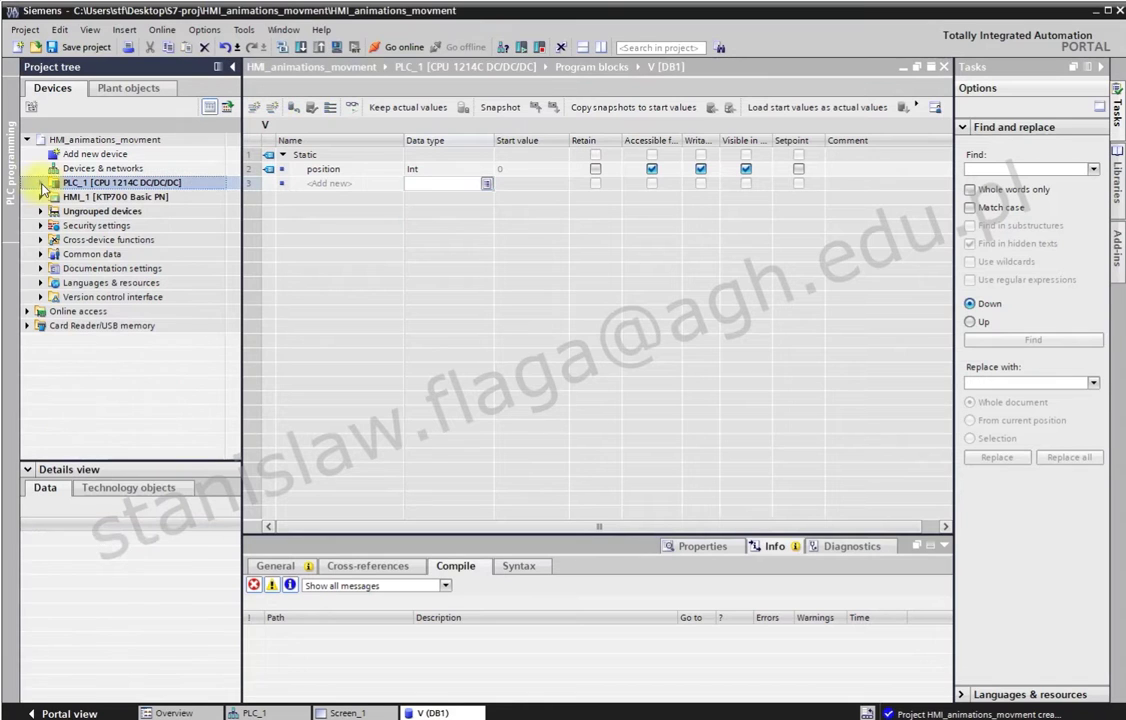
click(41, 197)
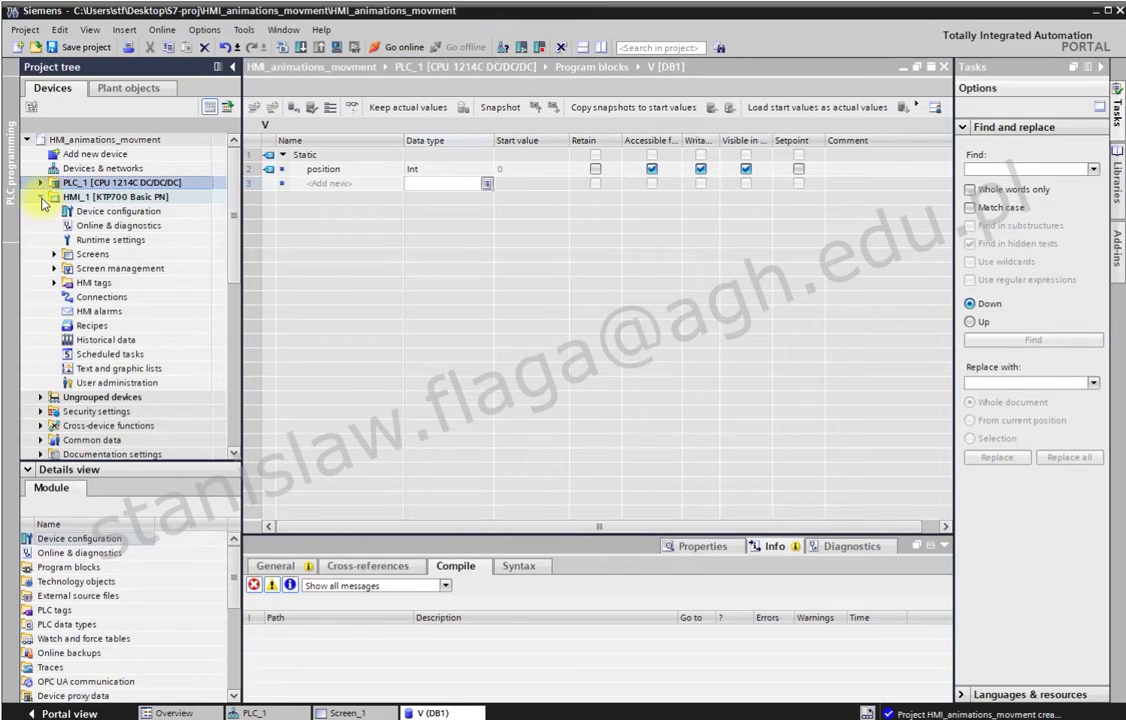
click(55, 254)
double_click(98, 283)
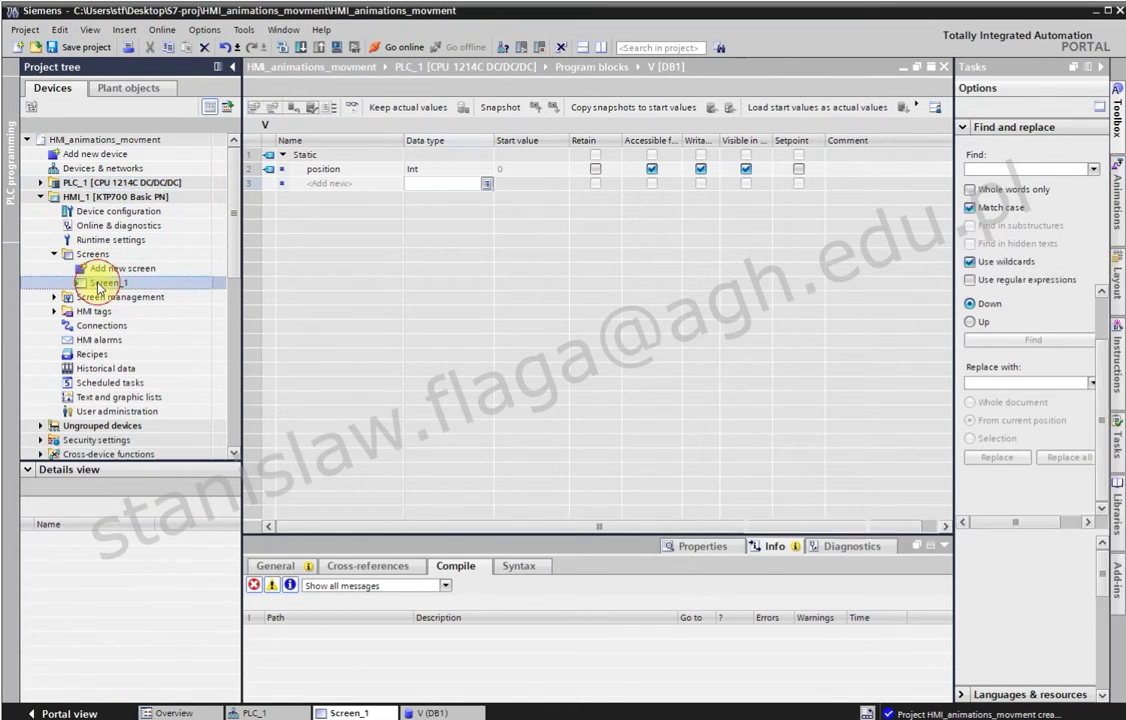
Place the helicopter from the Infrastructure [WMF] vehicle graphics on Screen_1 at about X 8, Y 188.
click(963, 692)
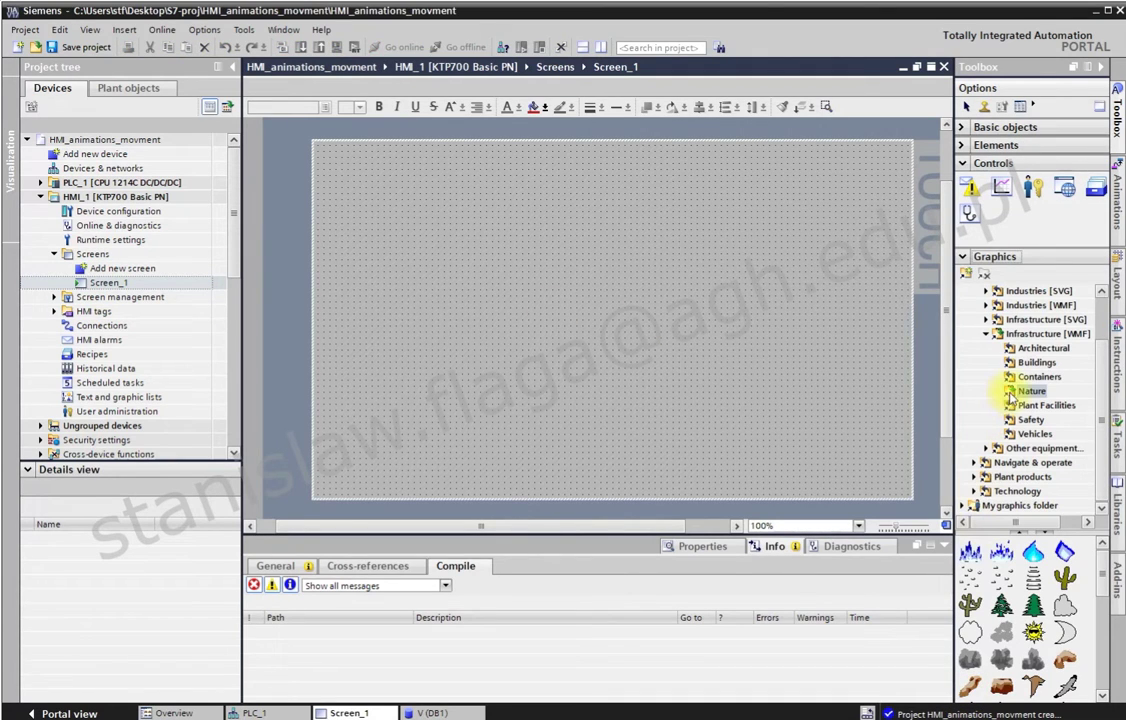
click(986, 319)
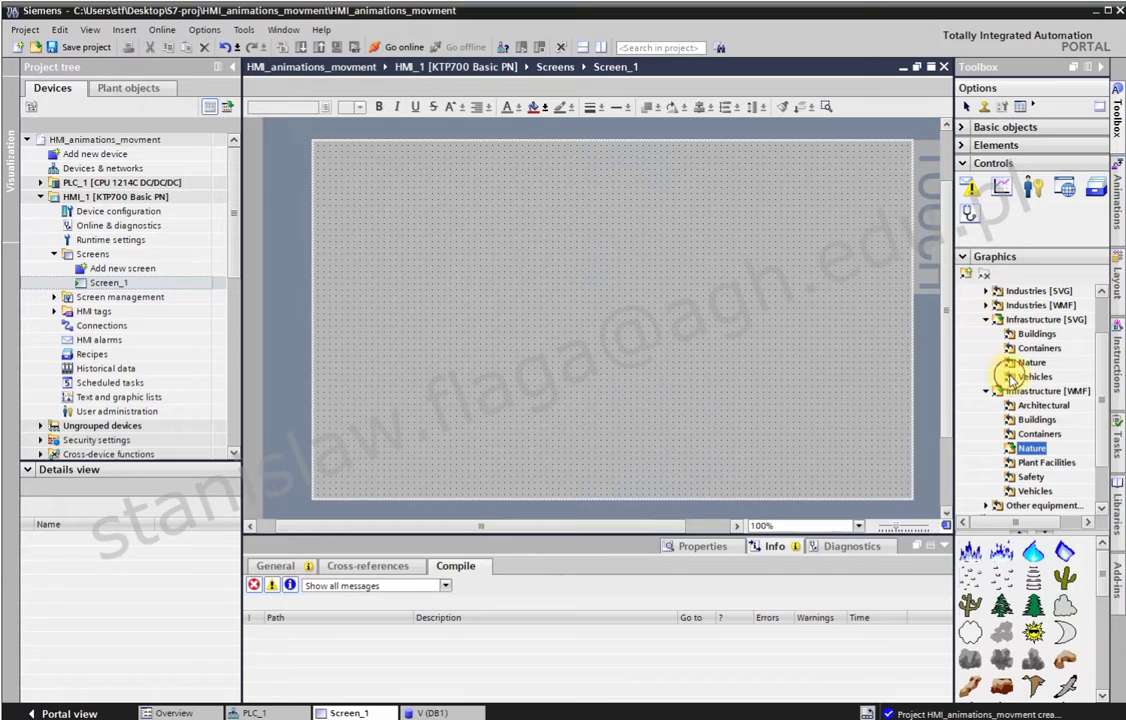
click(987, 393)
click(987, 393)
click(1030, 491)
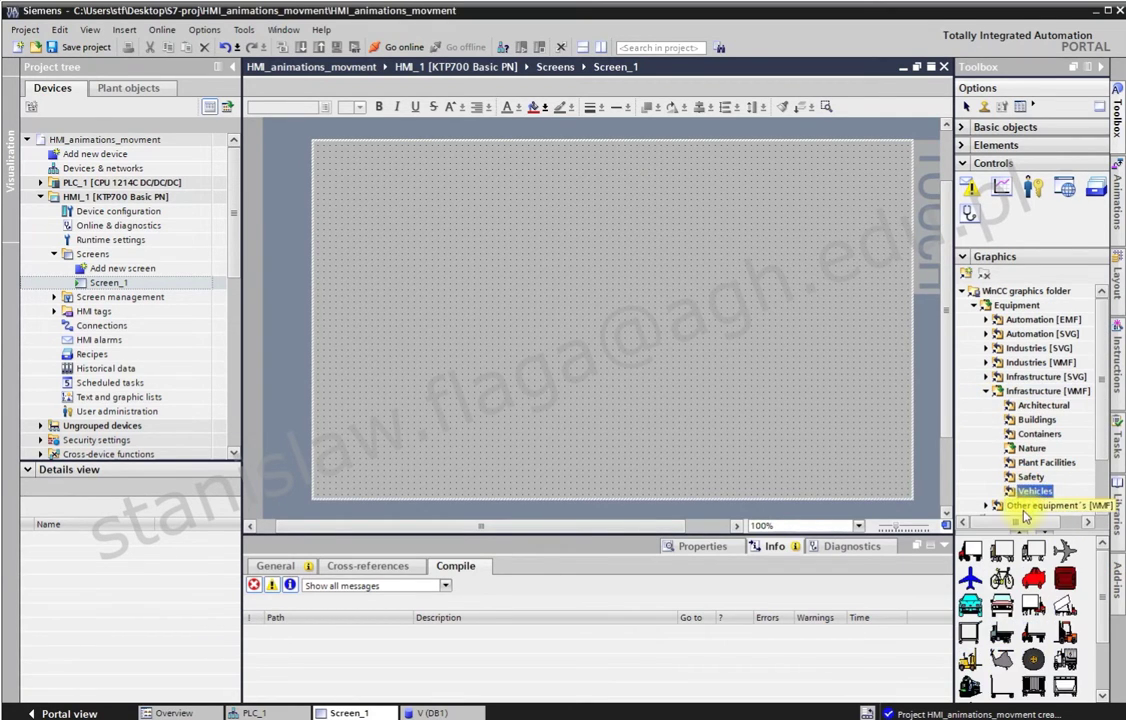
mouse_move(1001, 658)
mouse_down()
mouse_move(554, 307)
mouse_move(390, 290)
mouse_move(362, 298)
mouse_up()
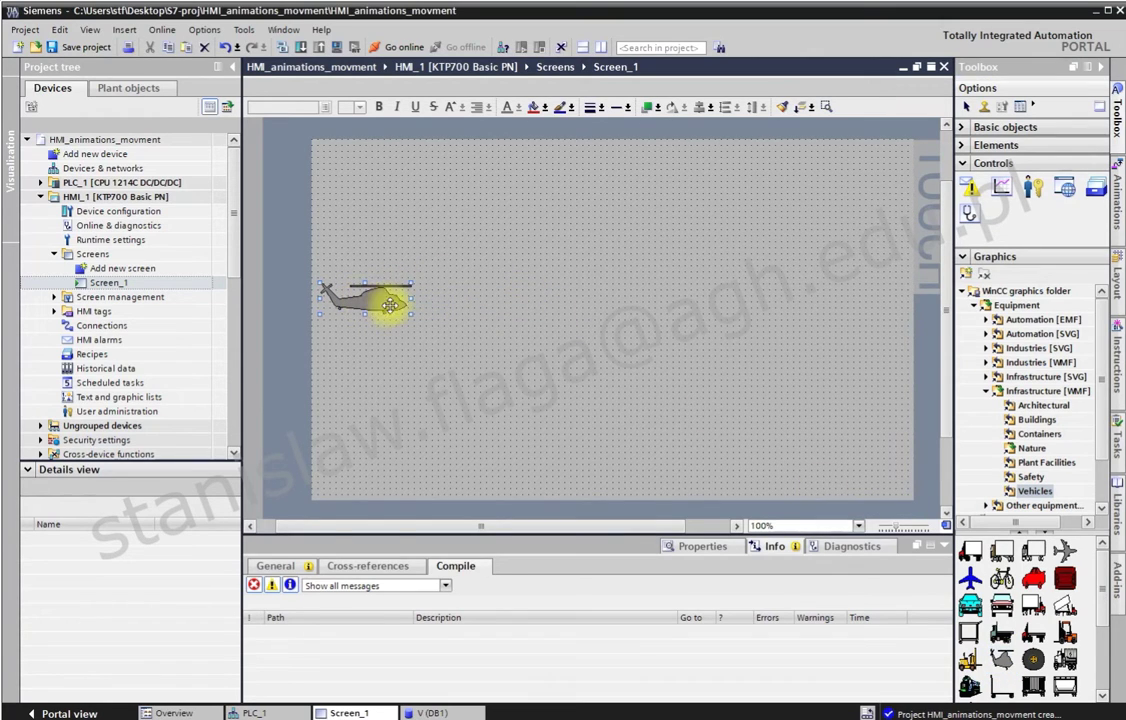
Show the variables of PLC_1's data block V in the details view while Screen_1 stays open.
click(46, 182)
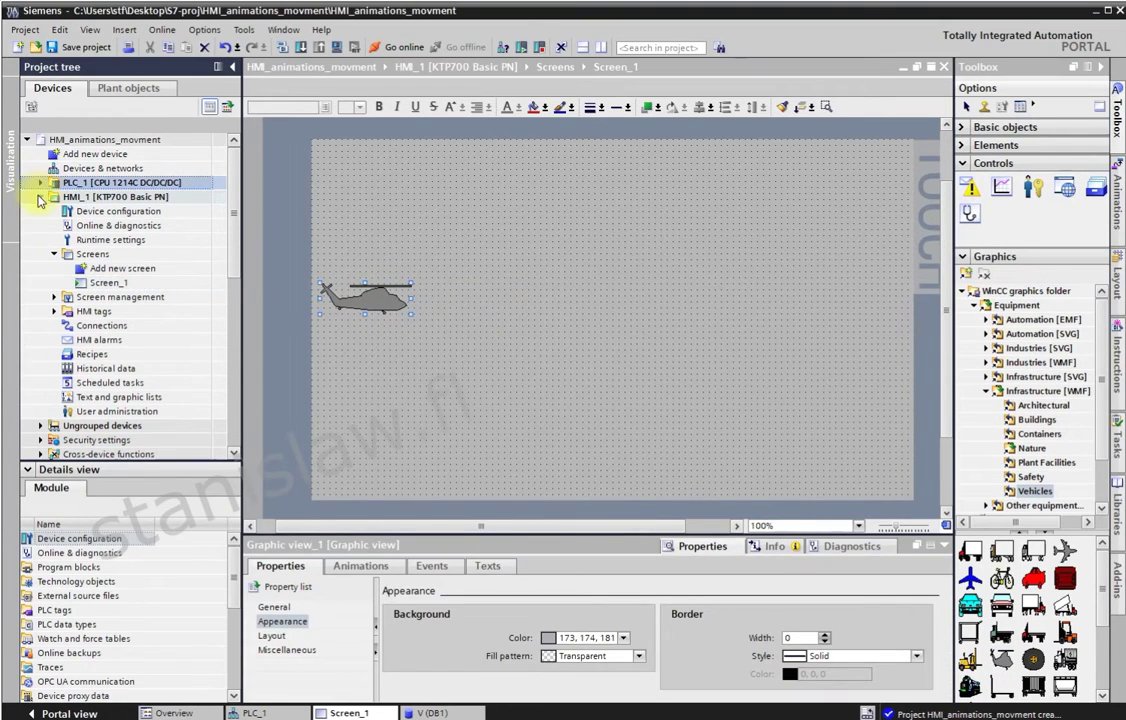
click(40, 183)
click(55, 225)
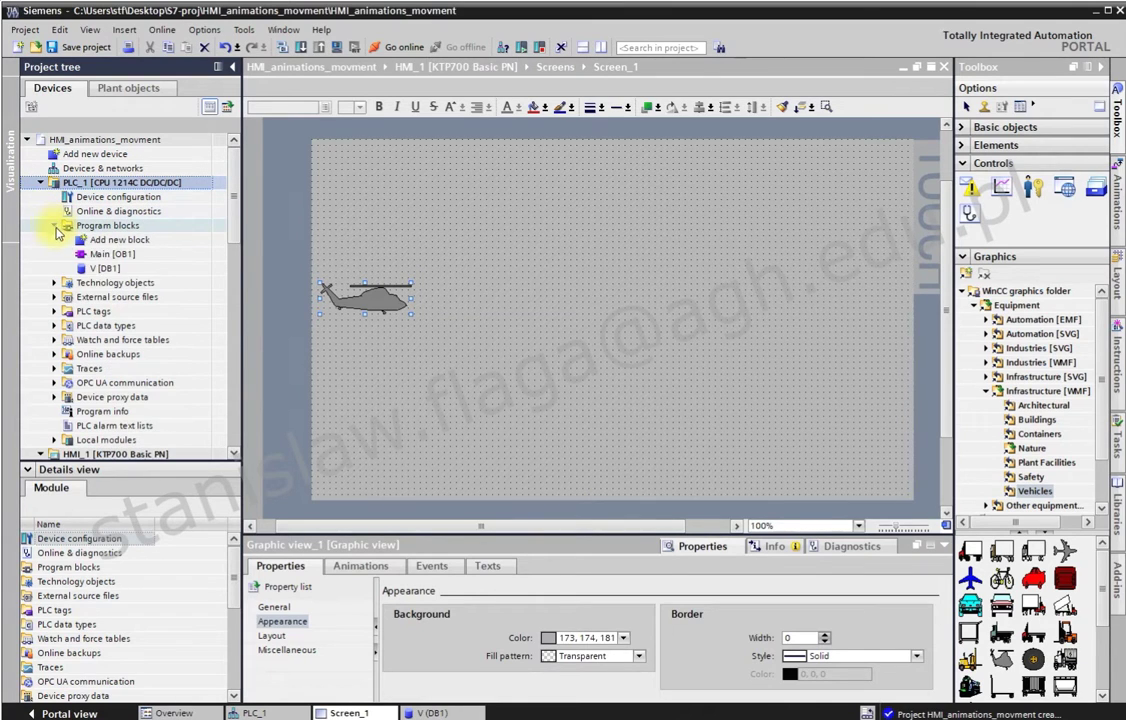
click(103, 270)
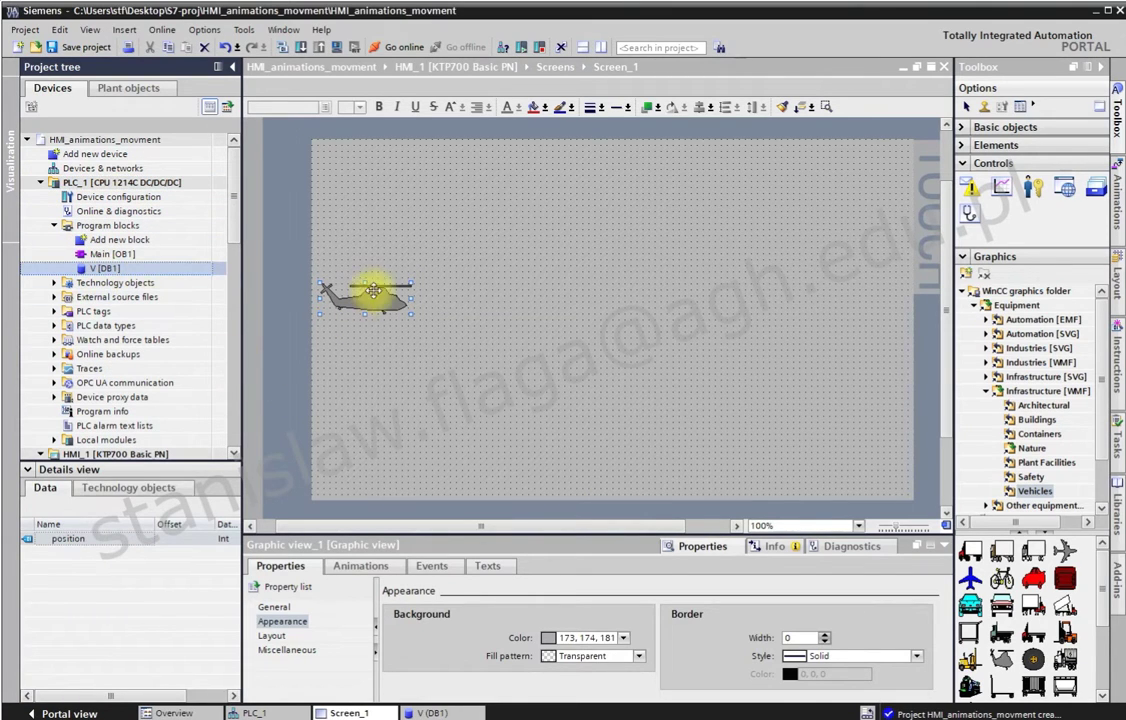
Add a horizontal movement animation to the helicopter graphic.
click(360, 566)
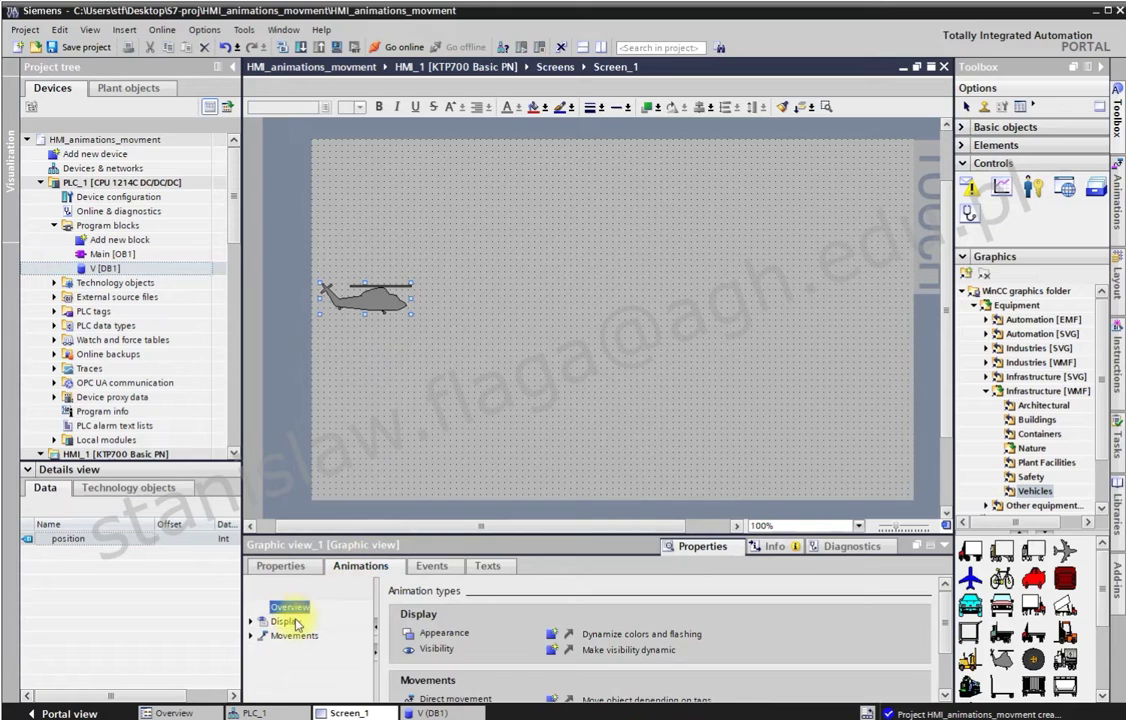
click(272, 636)
click(251, 636)
double_click(305, 651)
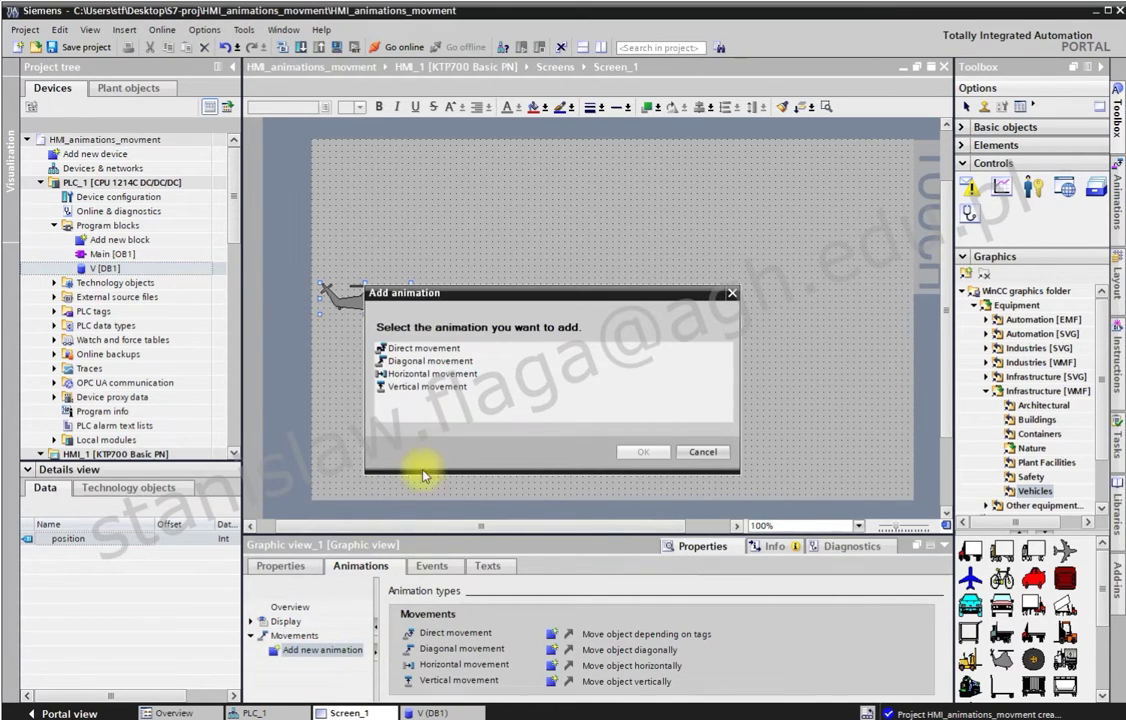
click(427, 375)
click(655, 456)
Set the helicopter's movement target to about X 648, Y 188 and assign the position variable of V as its tag.
drag(506, 298, 848, 329)
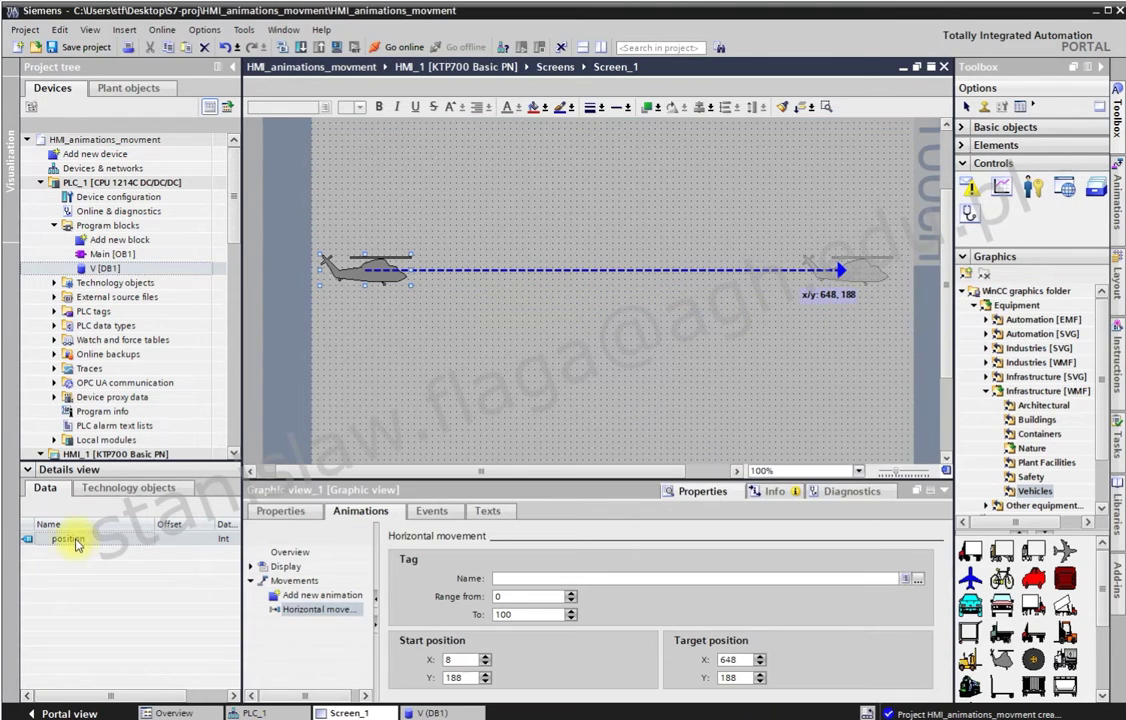
drag(75, 544, 494, 581)
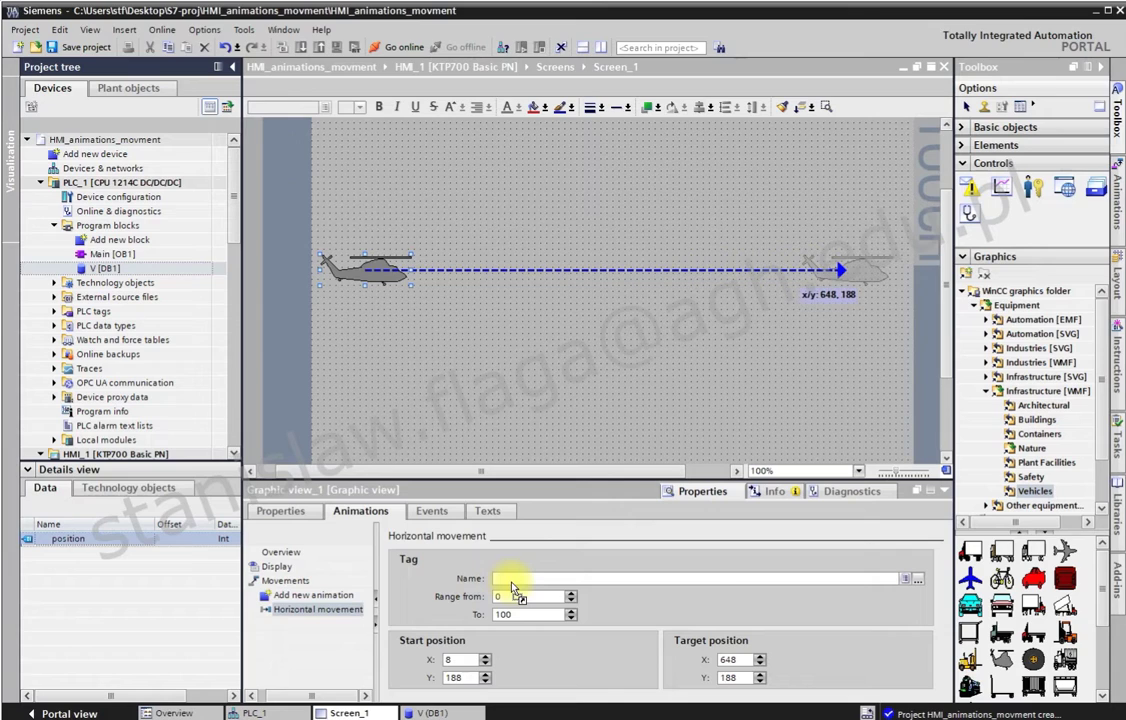
drag(509, 583, 510, 580)
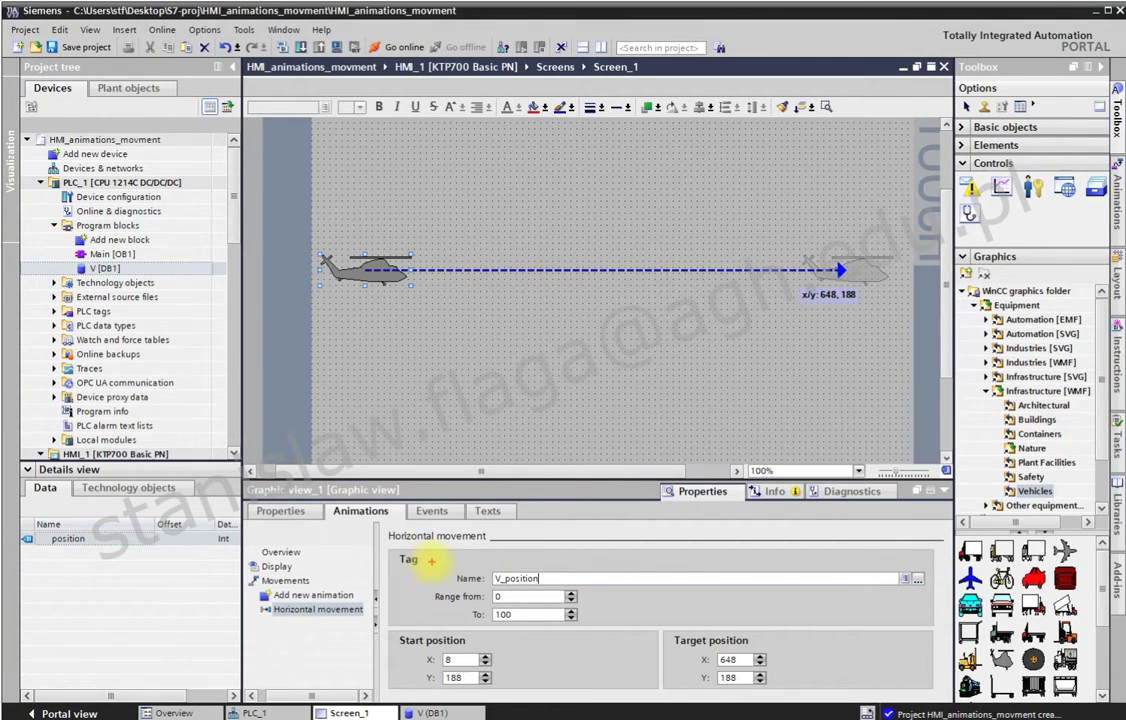
mouse_move(434, 566)
mouse_down()
mouse_move(640, 600)
mouse_move(847, 684)
mouse_move(915, 617)
mouse_up()
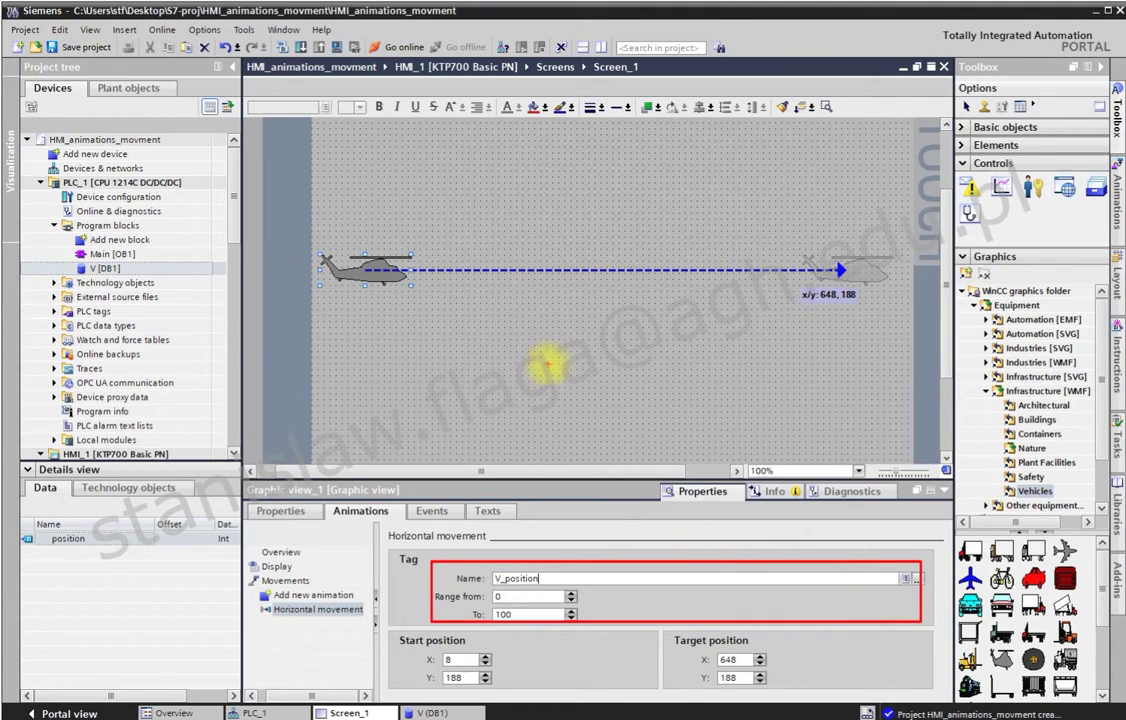
mouse_move(609, 270)
mouse_down()
mouse_move(560, 350)
mouse_move(500, 505)
mouse_move(513, 555)
mouse_up()
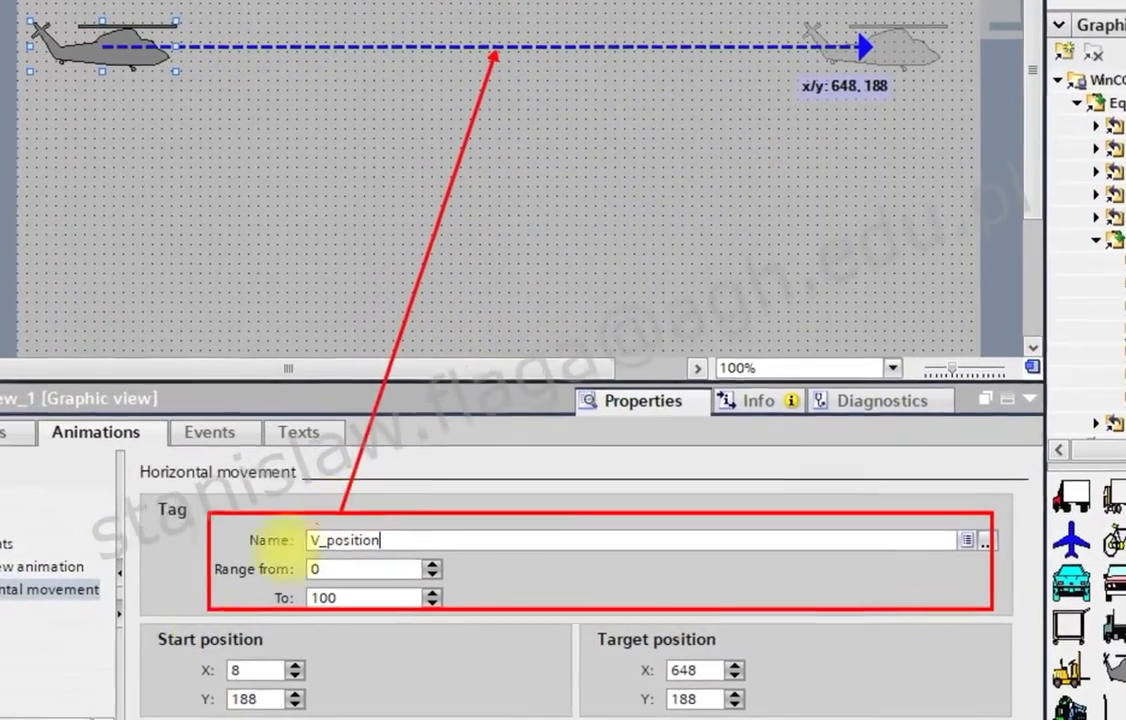
mouse_move(135, 622)
mouse_down()
mouse_move(131, 699)
mouse_move(276, 676)
mouse_move(666, 700)
mouse_move(765, 688)
mouse_up()
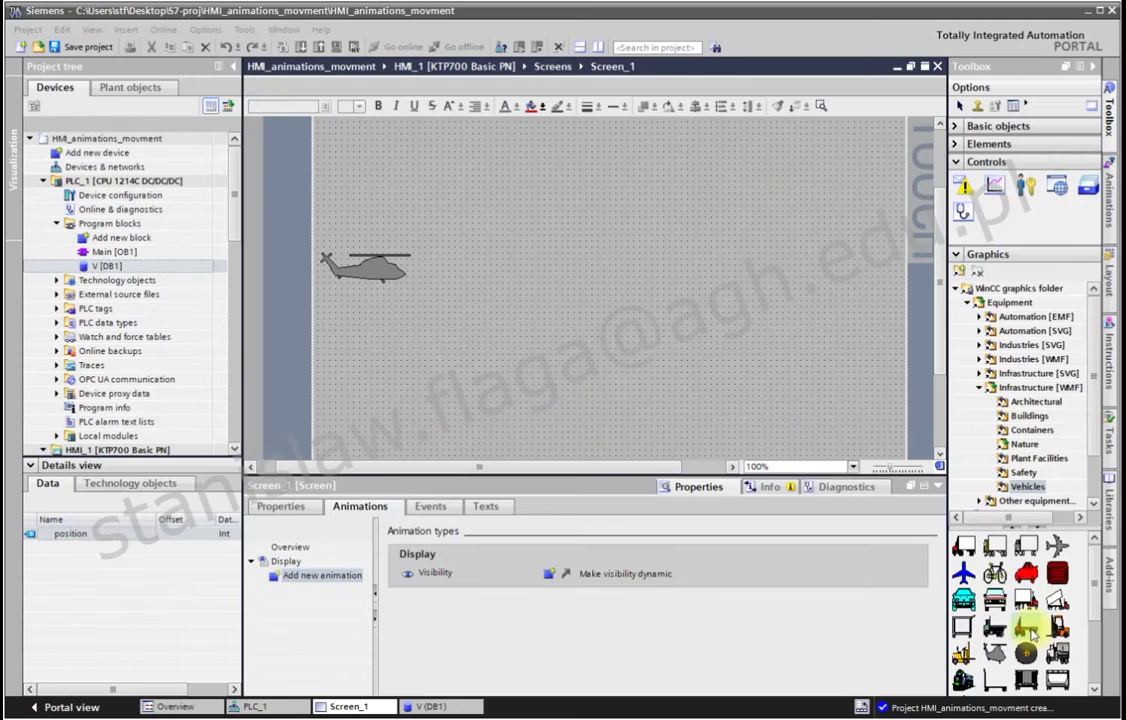
Place the red flatbed truck graphic at about X 661, Y 265 on Screen_1 and add a horizontal movement animation to it.
drag(1028, 628, 850, 327)
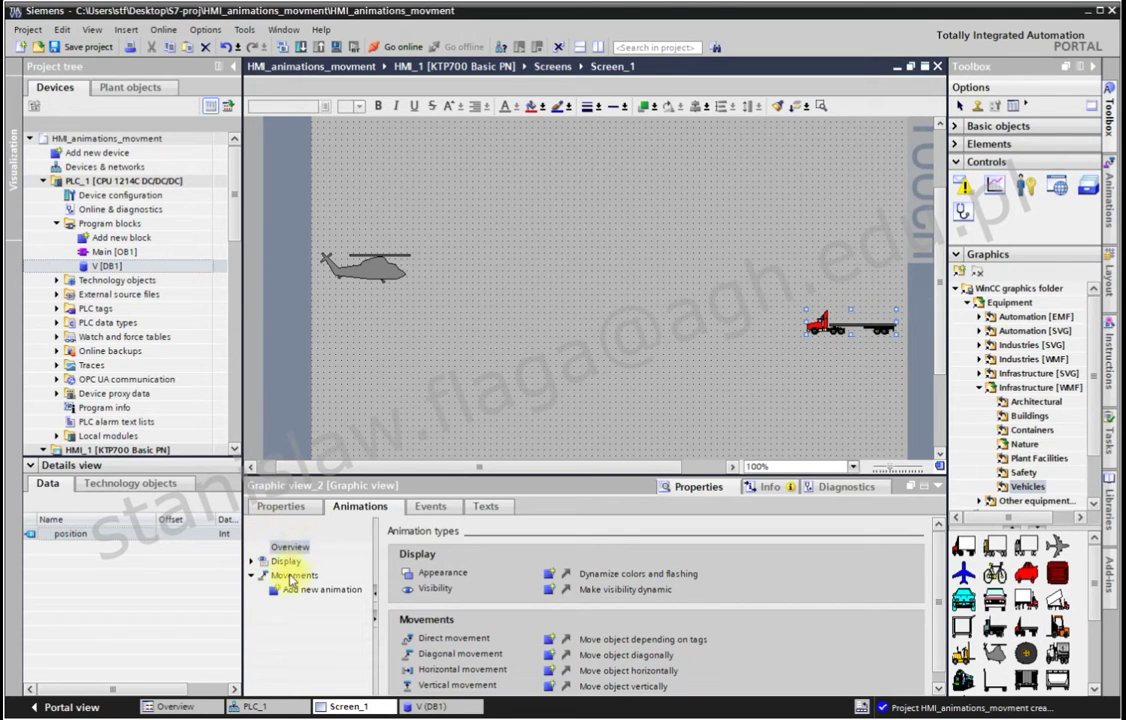
double_click(281, 593)
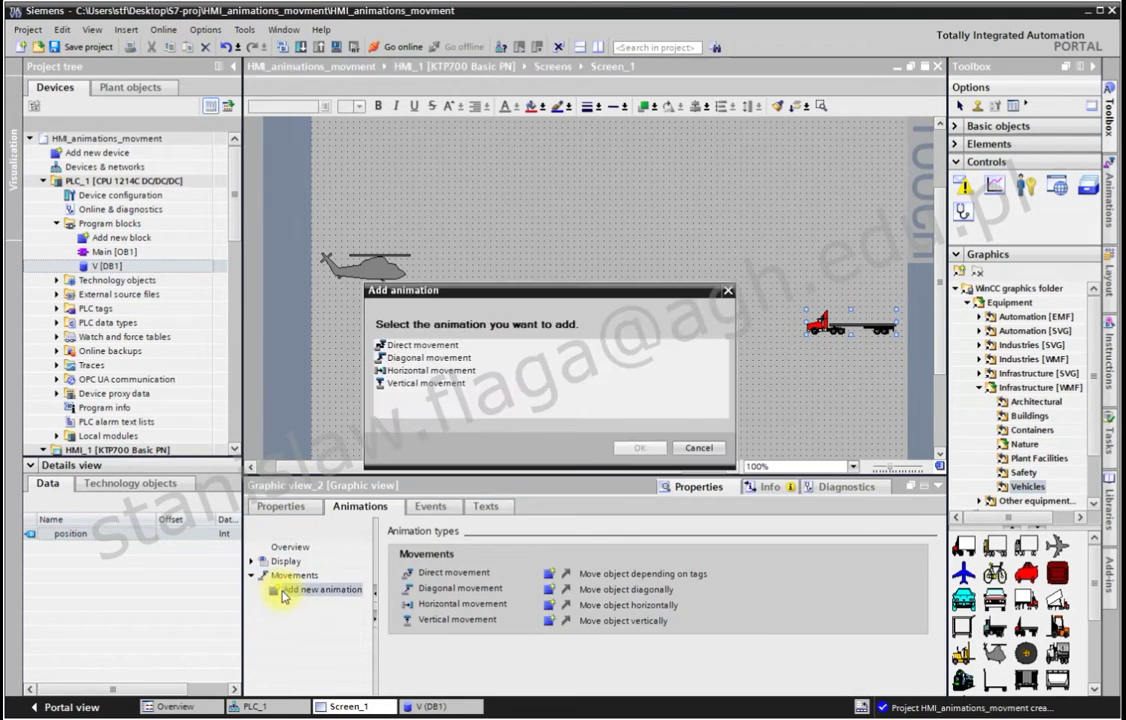
double_click(422, 372)
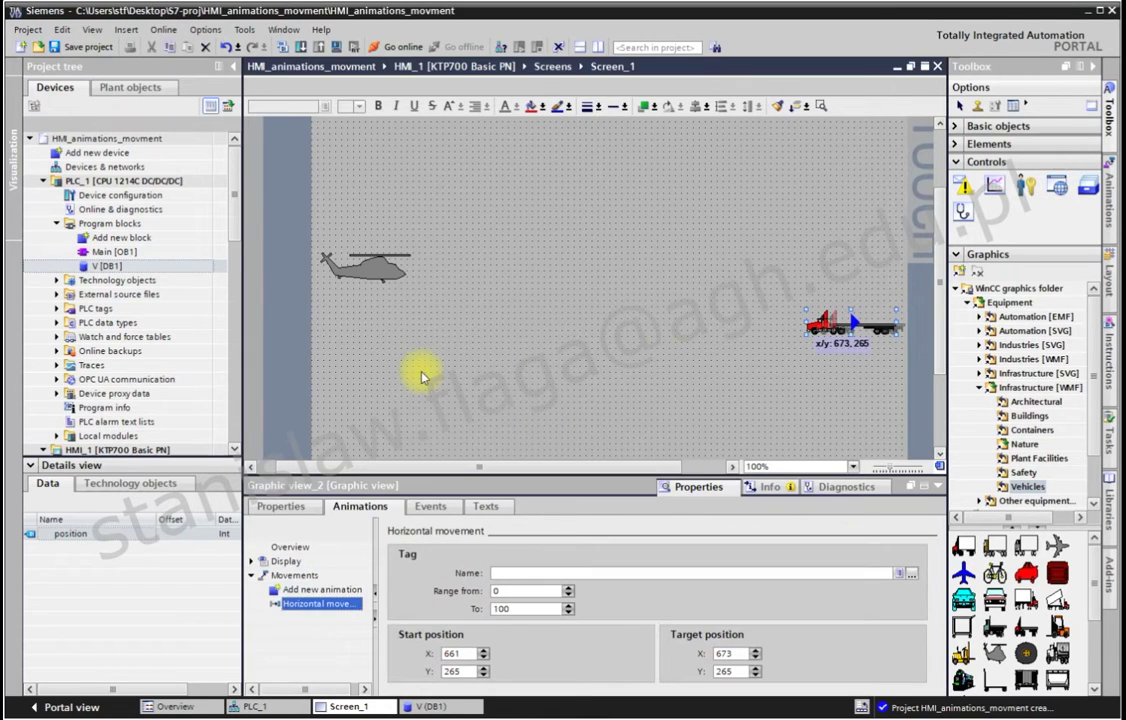
Set the red truck's horizontal movement target to about X 293, Y 265 and assign the position variable of V as its tag.
drag(866, 325, 578, 328)
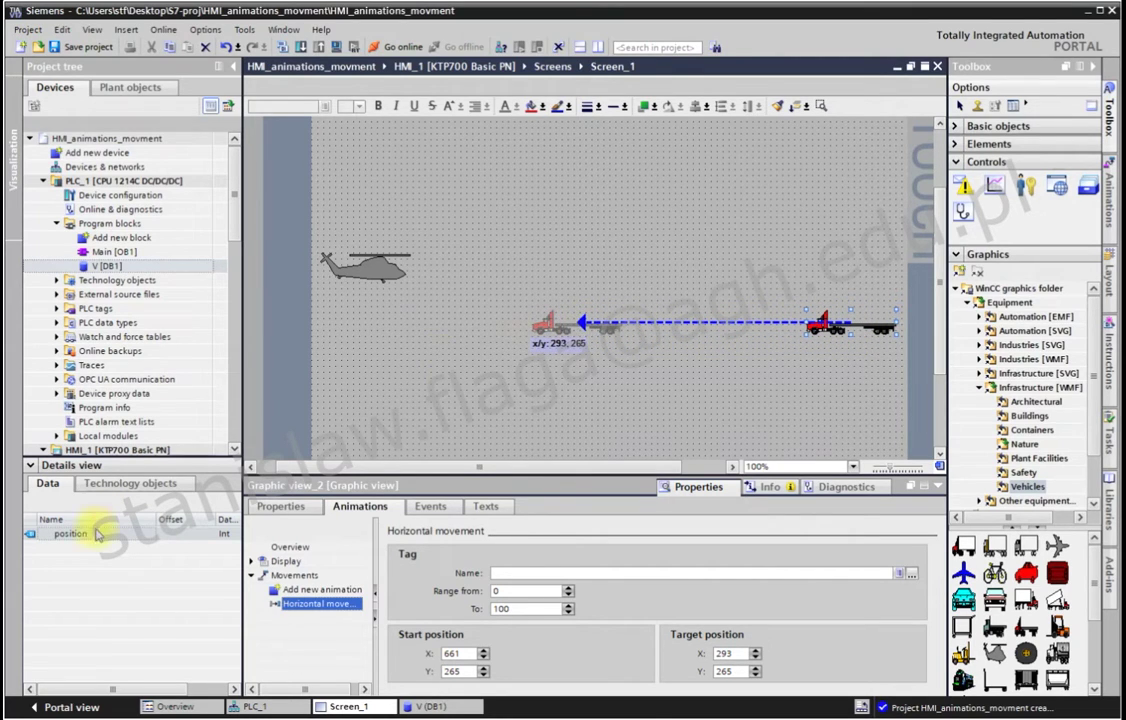
drag(75, 540, 287, 569)
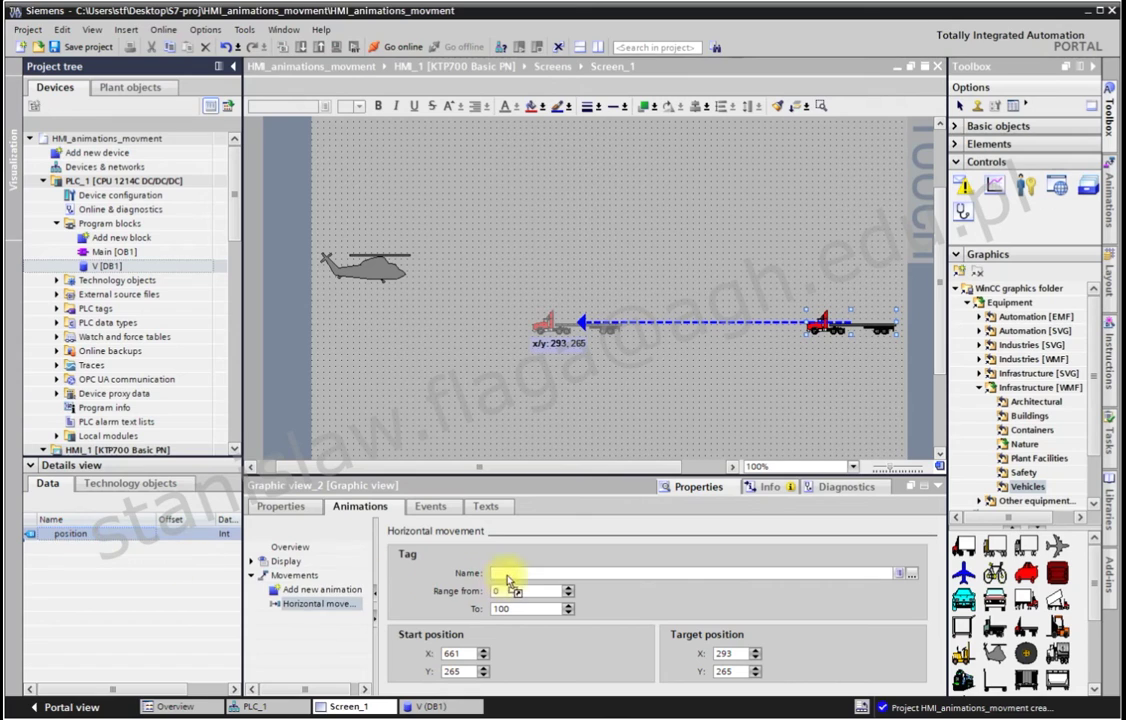
drag(508, 580, 508, 579)
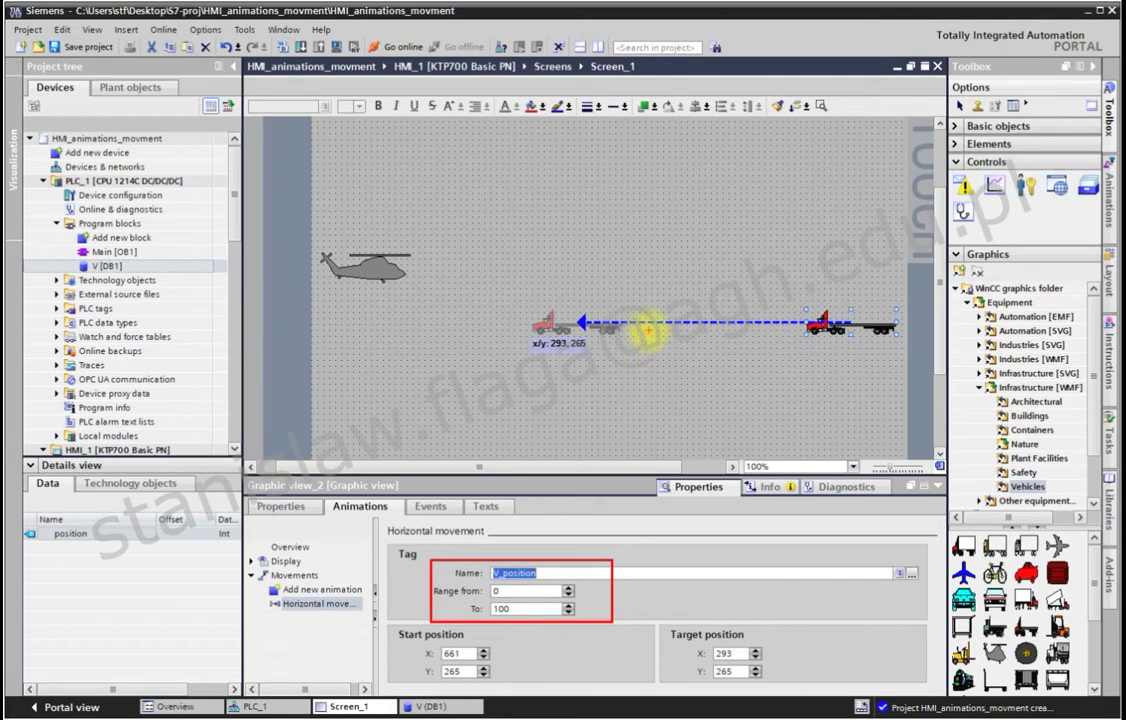
mouse_move(649, 327)
mouse_down()
mouse_move(580, 432)
mouse_move(530, 558)
mouse_up()
mouse_move(394, 628)
mouse_down()
mouse_move(525, 661)
mouse_move(795, 663)
mouse_up()
key(Escape)
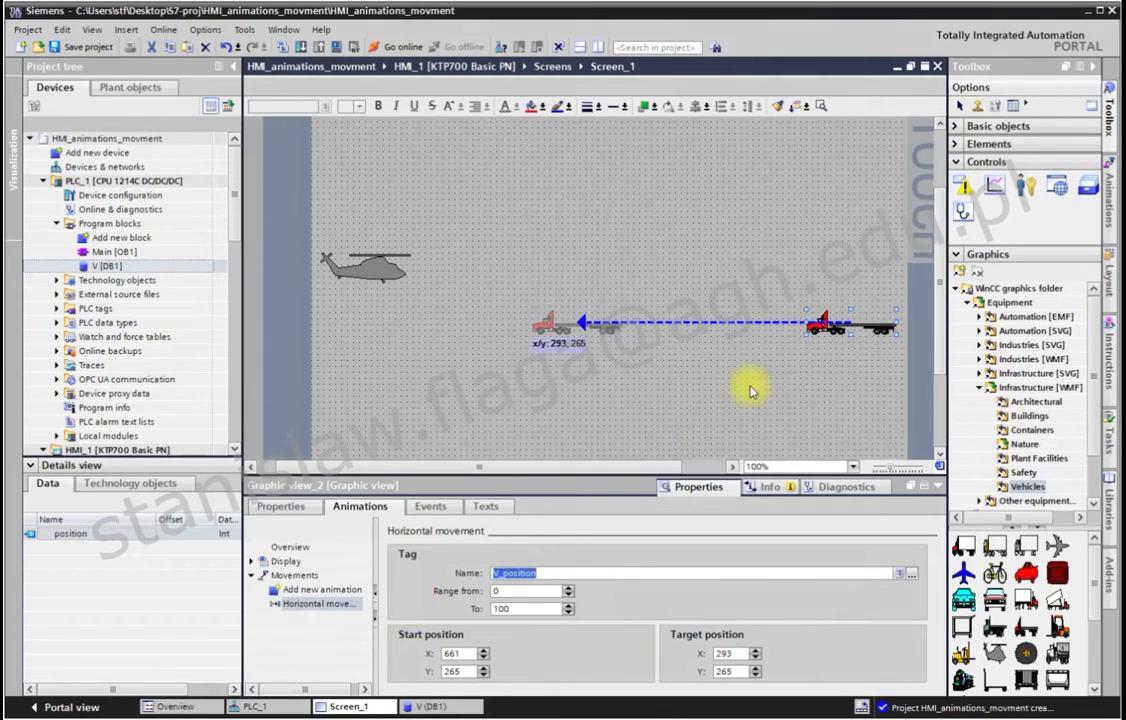
click(750, 390)
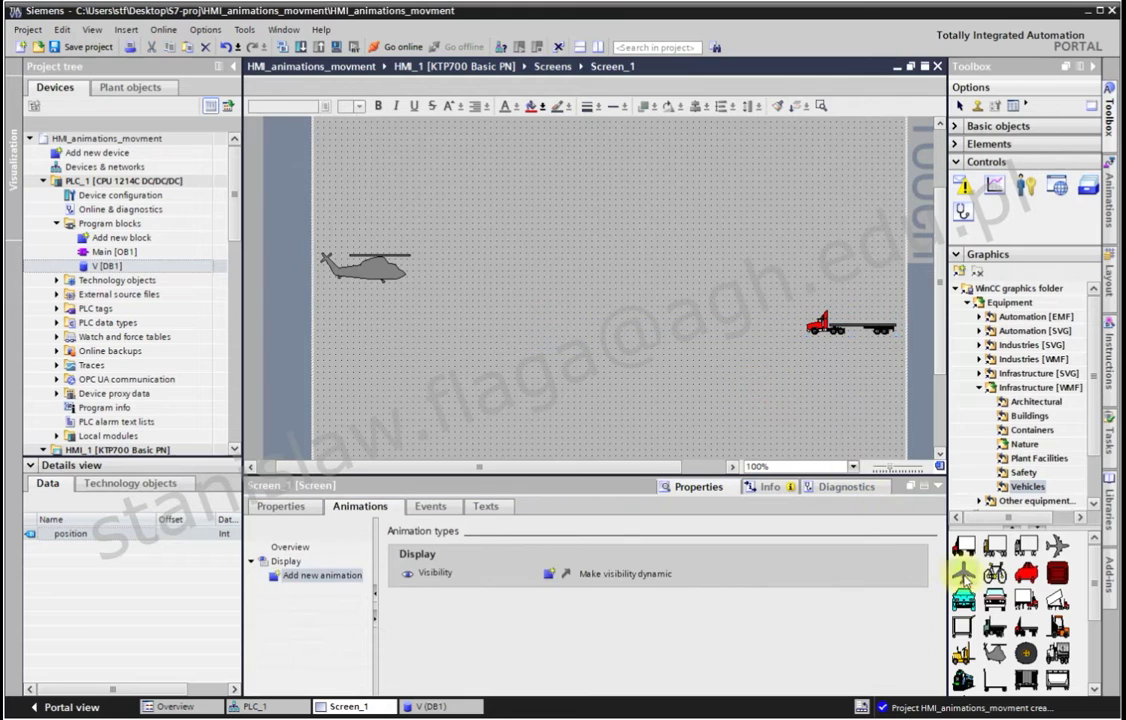
Place the blue airplane graphic at about X 678, Y 354 on Screen_1 and add a vertical movement animation to it.
drag(928, 489, 848, 418)
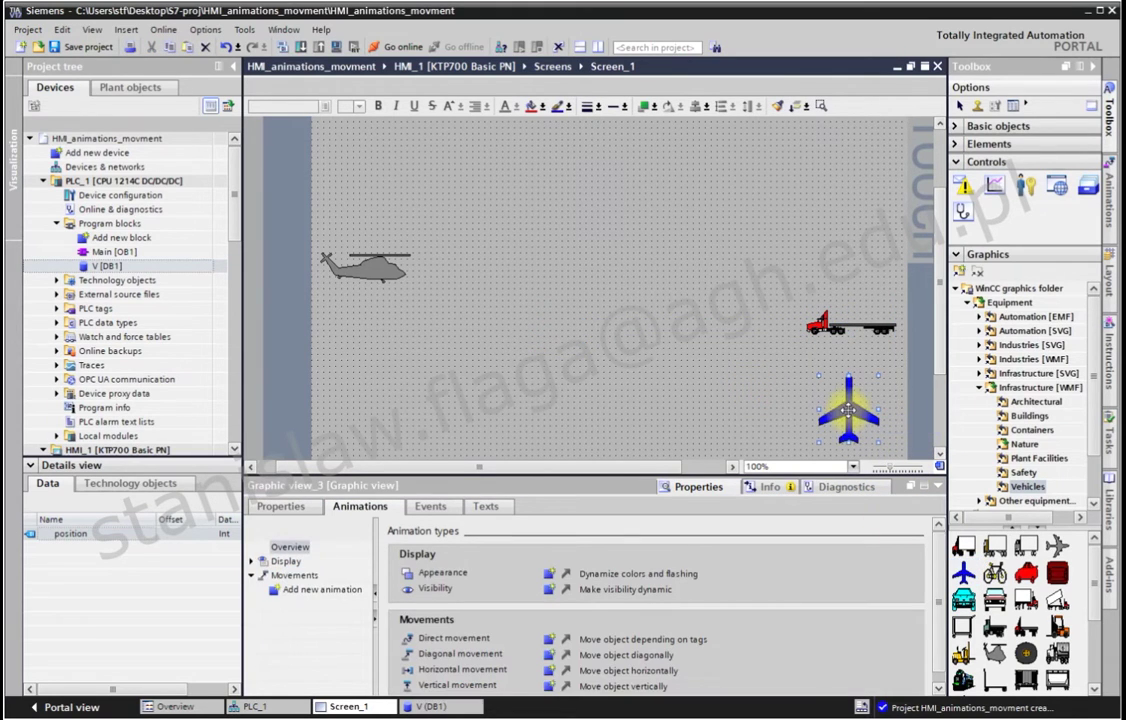
click(293, 590)
click(292, 592)
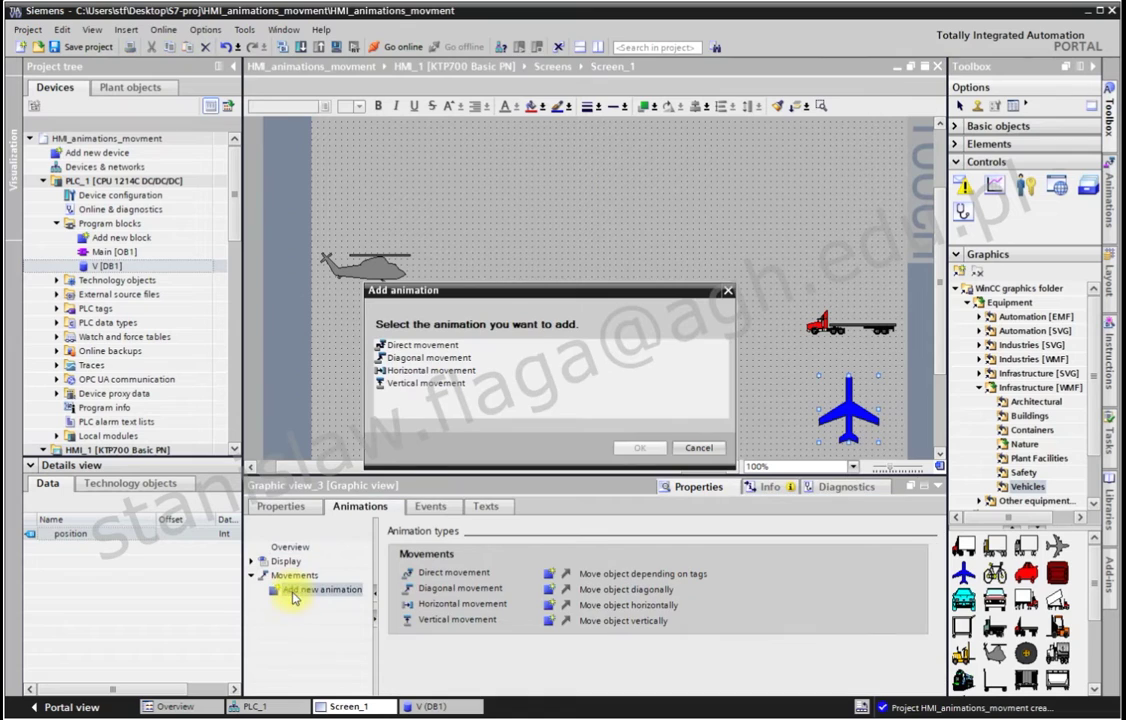
double_click(419, 382)
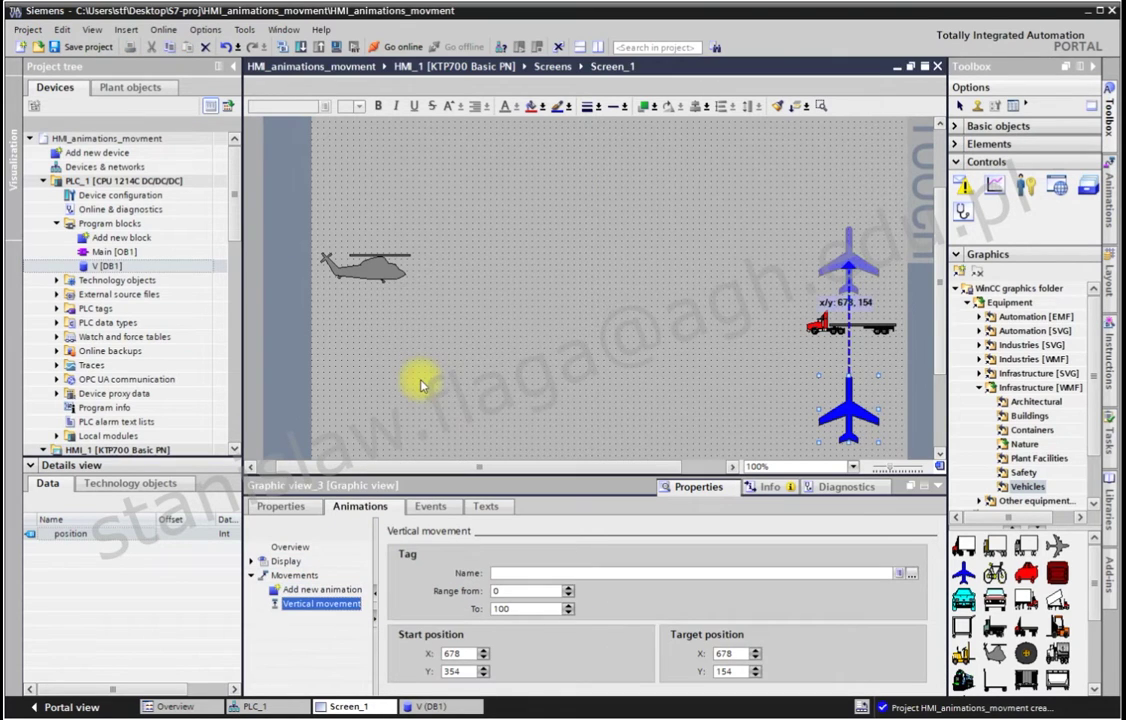
Assign the position variable of V to the airplane's vertical movement and set its target to about X 678, Y 11.
drag(70, 538, 436, 547)
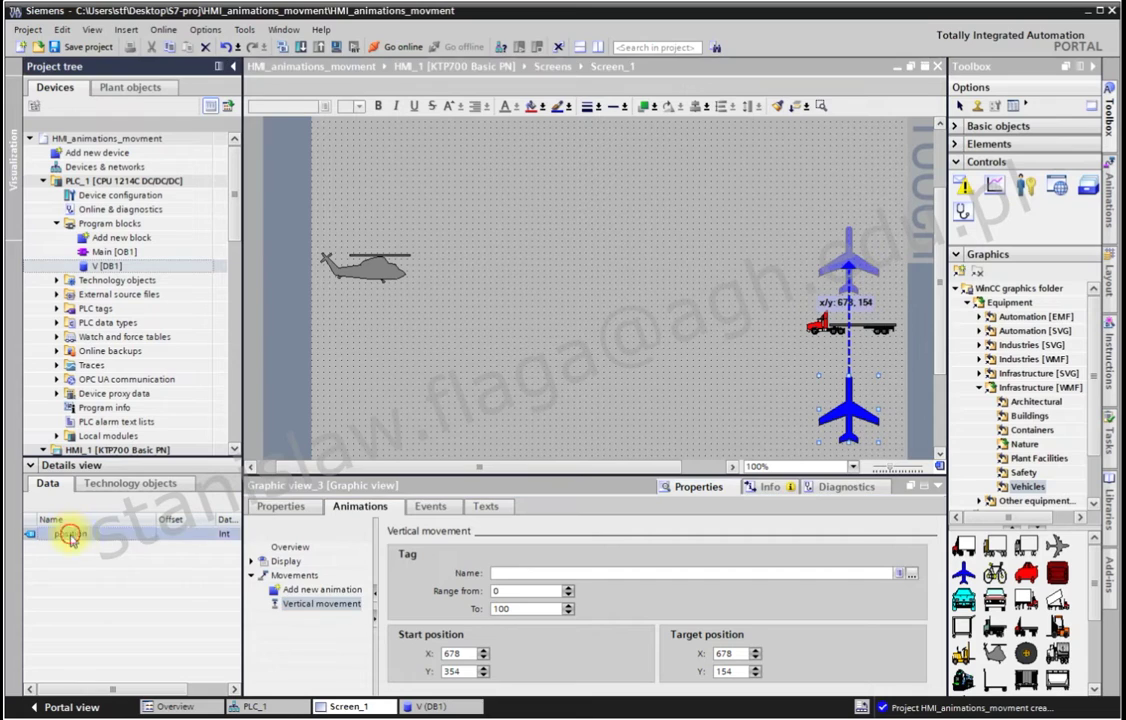
drag(503, 580, 503, 576)
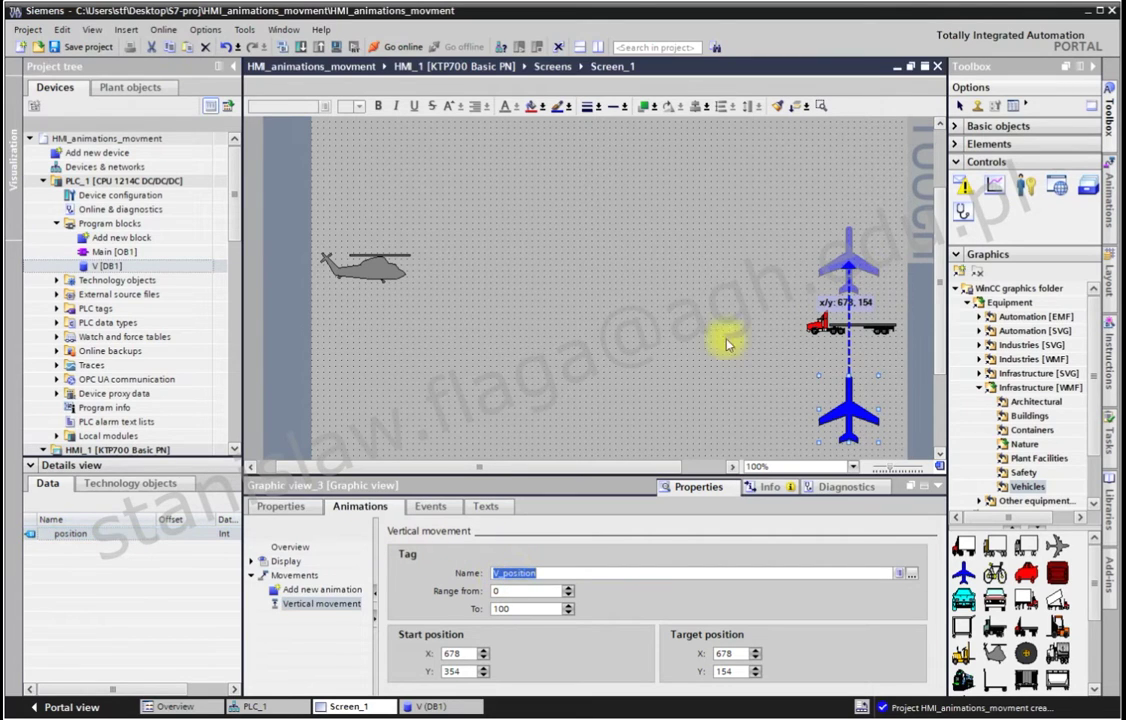
drag(847, 266, 843, 153)
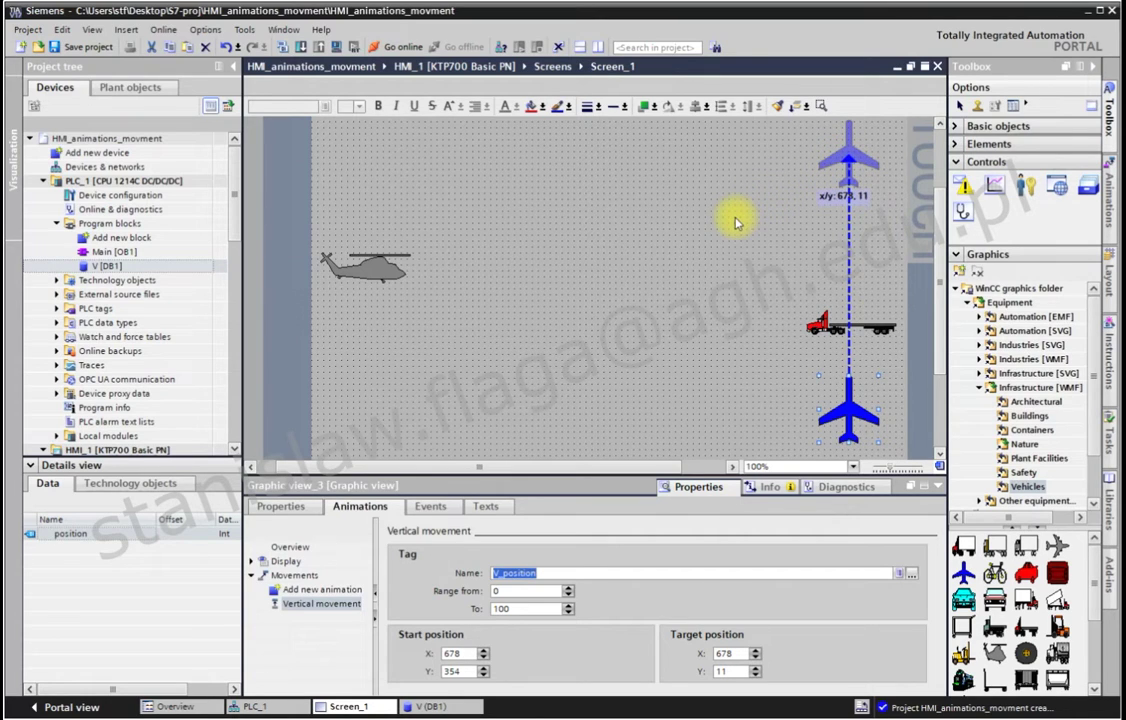
click(578, 575)
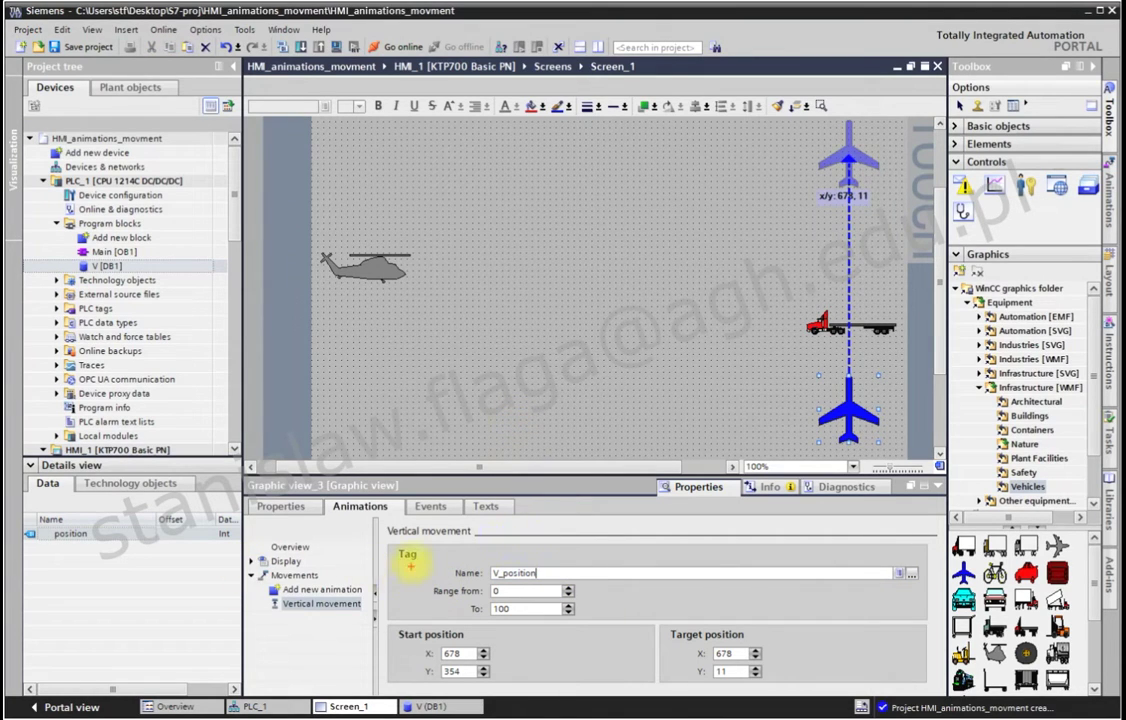
drag(390, 541, 601, 620)
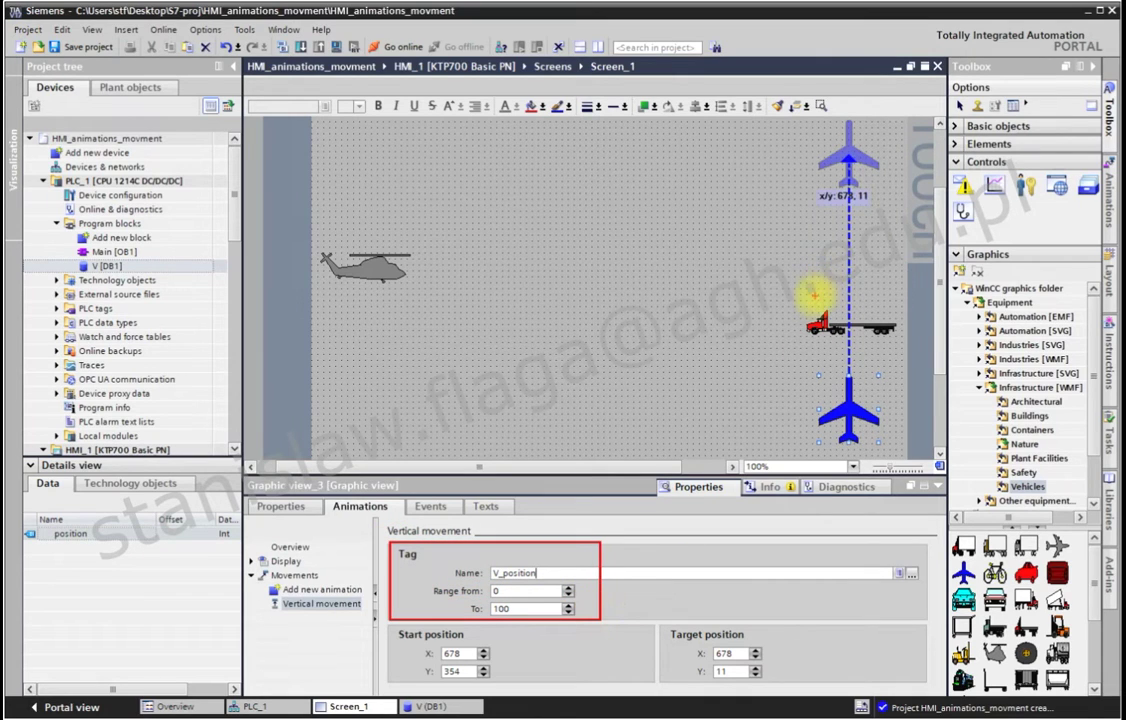
mouse_move(847, 249)
mouse_down()
mouse_move(646, 494)
mouse_move(546, 541)
mouse_up()
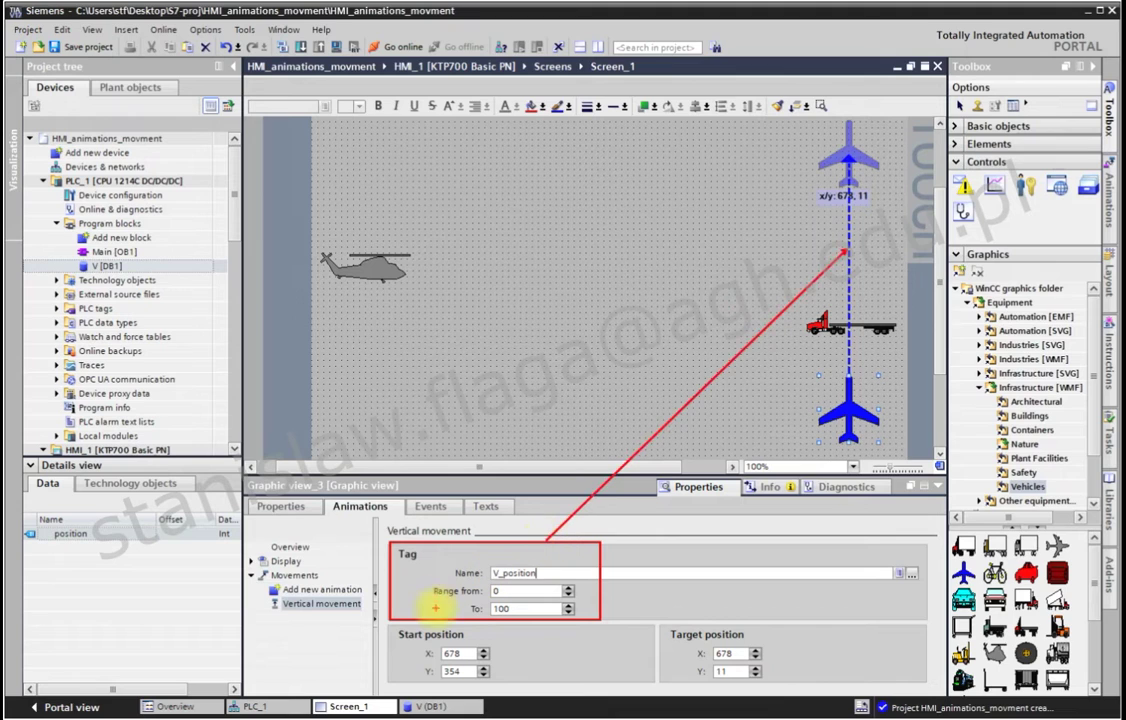
key(Escape)
Place the Infrastructure [SVG] helicopter at about X 28, Y 32, scale it down and add a vertical movement animation.
click(1060, 573)
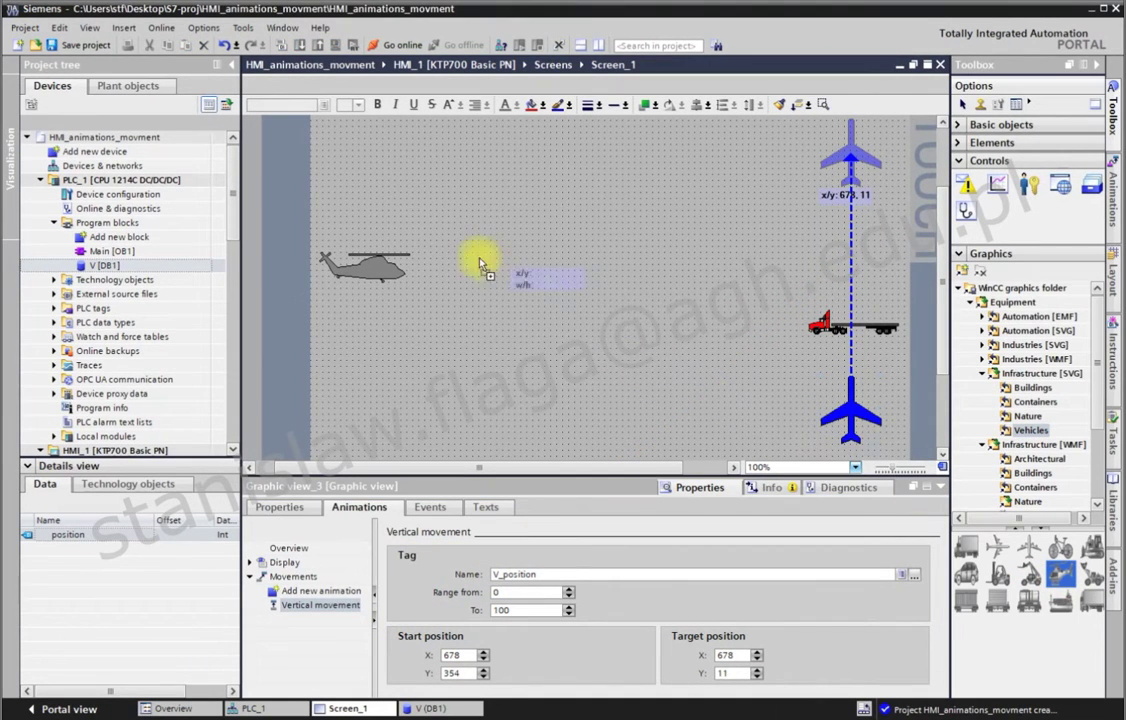
click(346, 147)
drag(427, 176, 411, 175)
drag(543, 201, 504, 188)
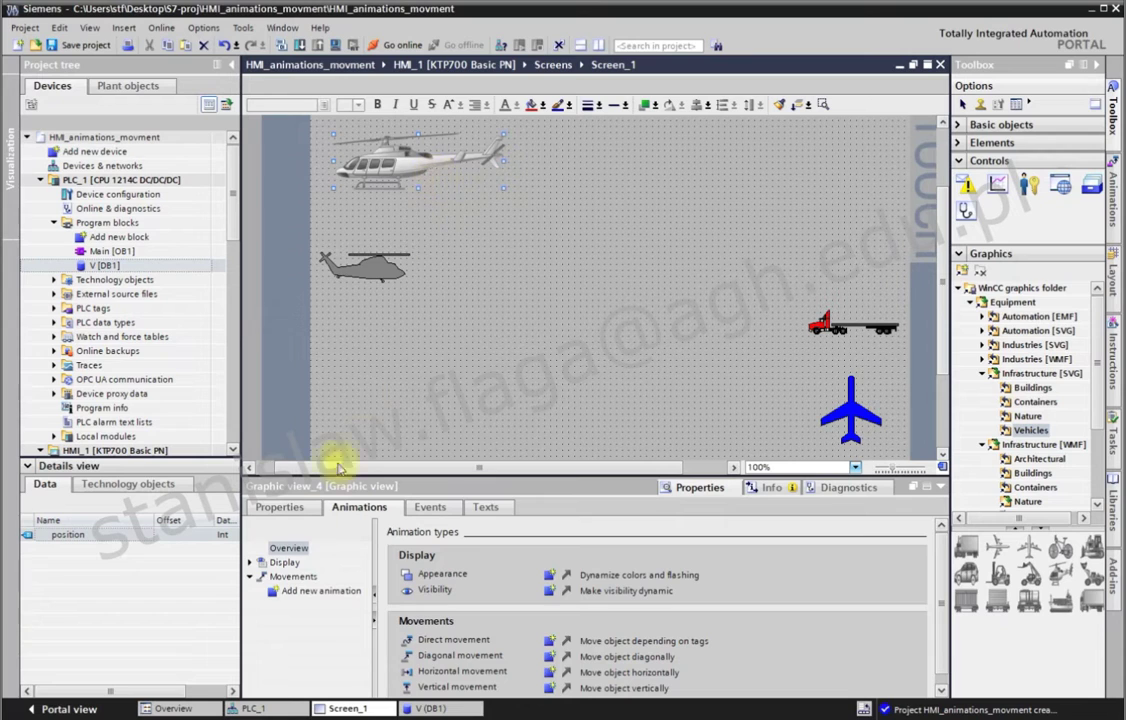
double_click(300, 590)
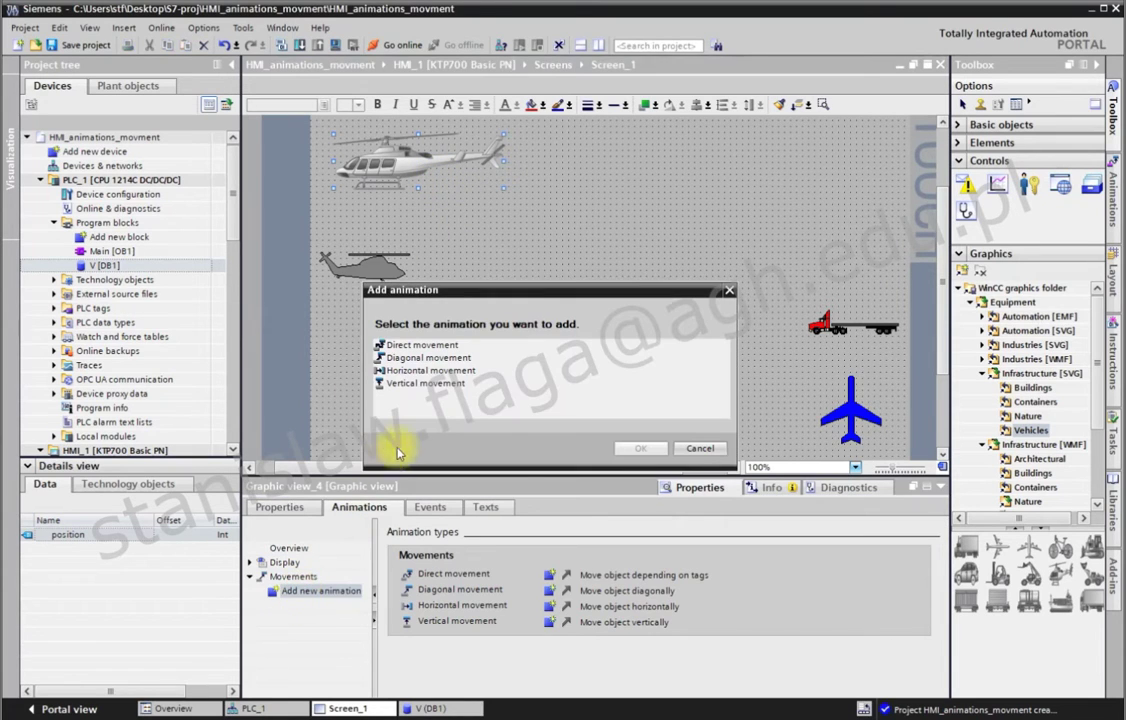
double_click(421, 384)
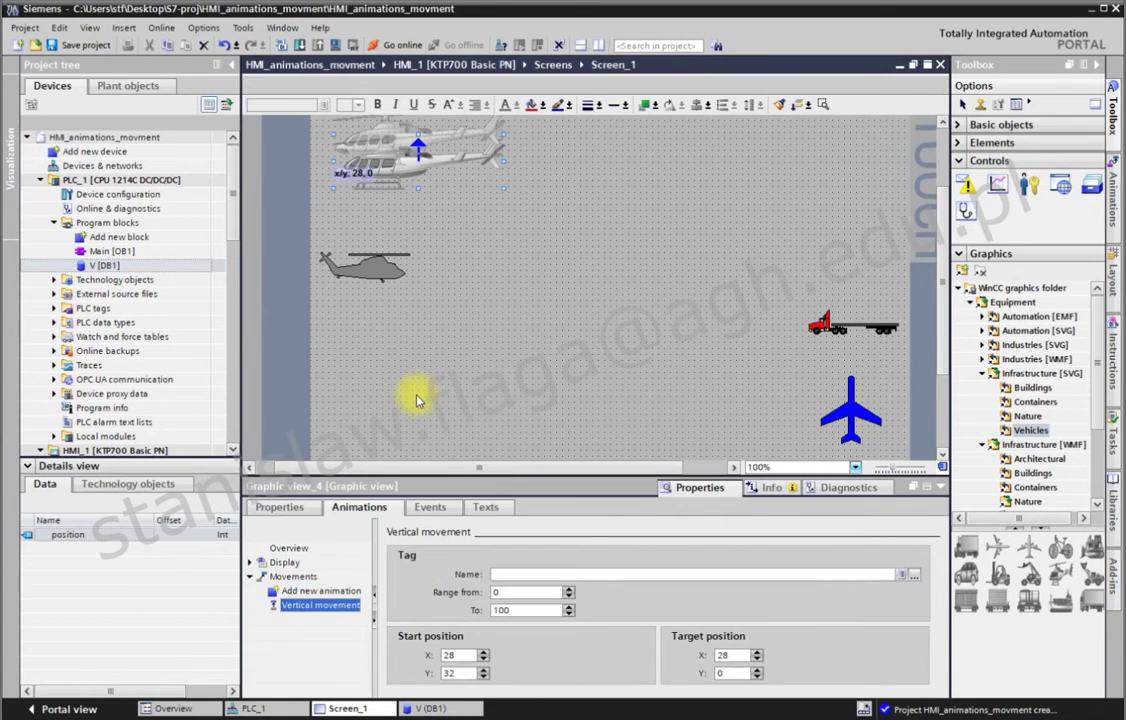
Assign the position variable of V to the white helicopter's vertical movement and set its target to about X 28, Y 375.
drag(75, 540, 505, 575)
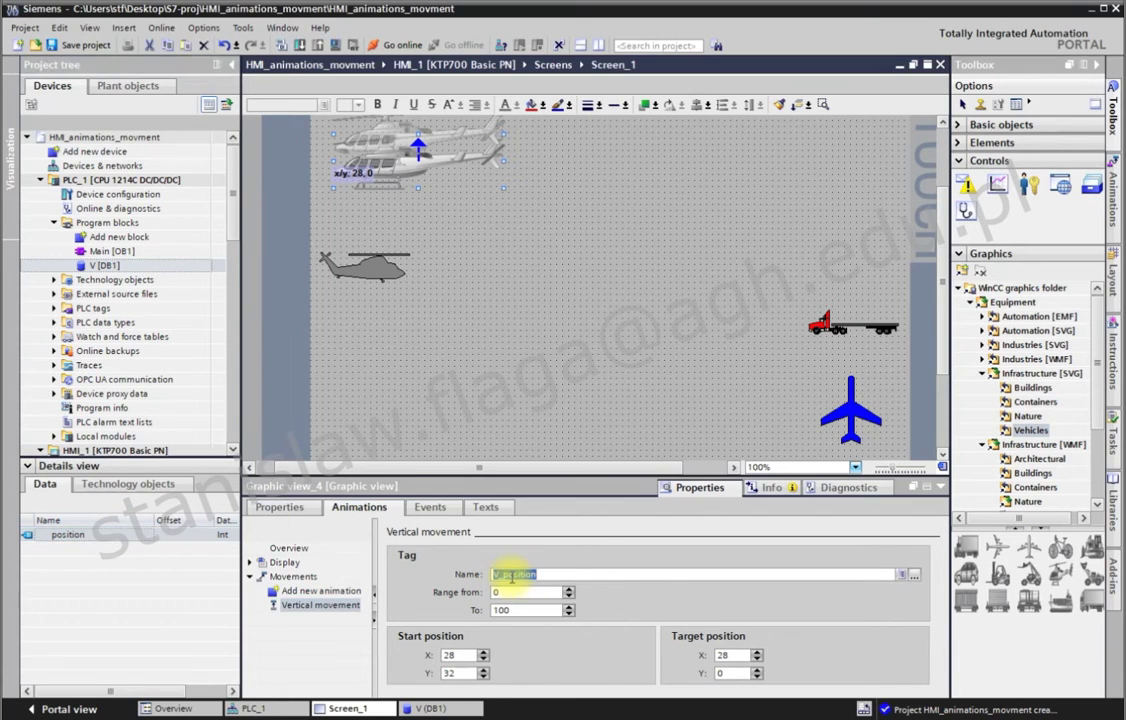
drag(422, 143, 415, 415)
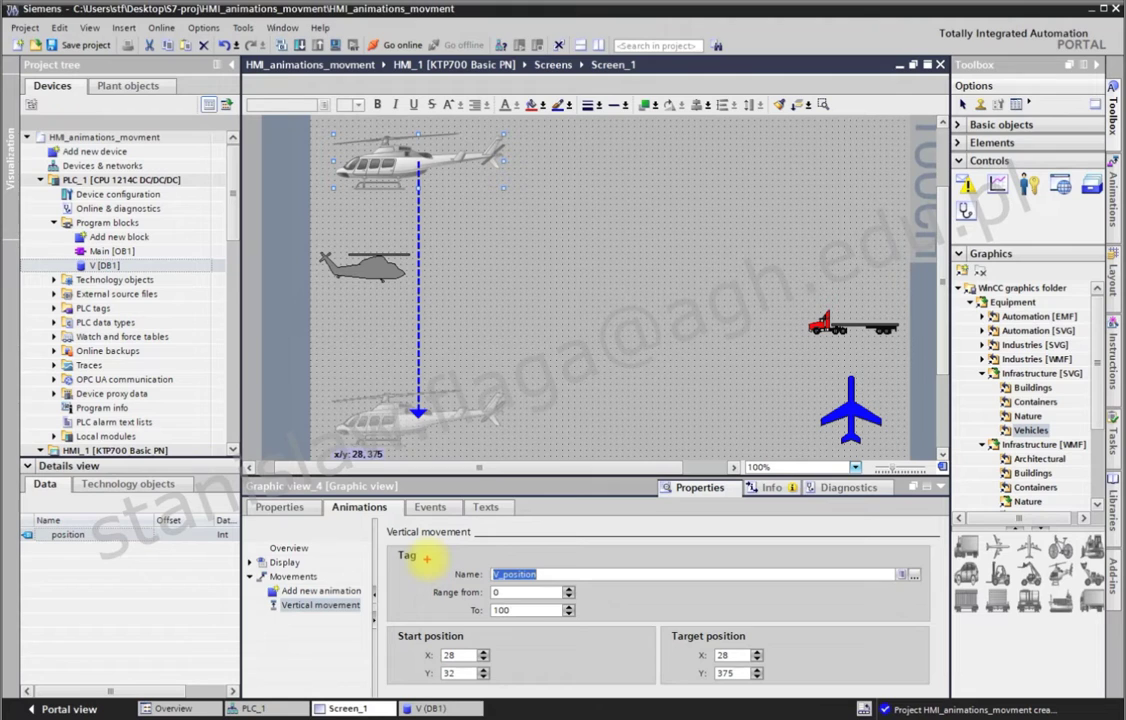
drag(427, 558, 641, 624)
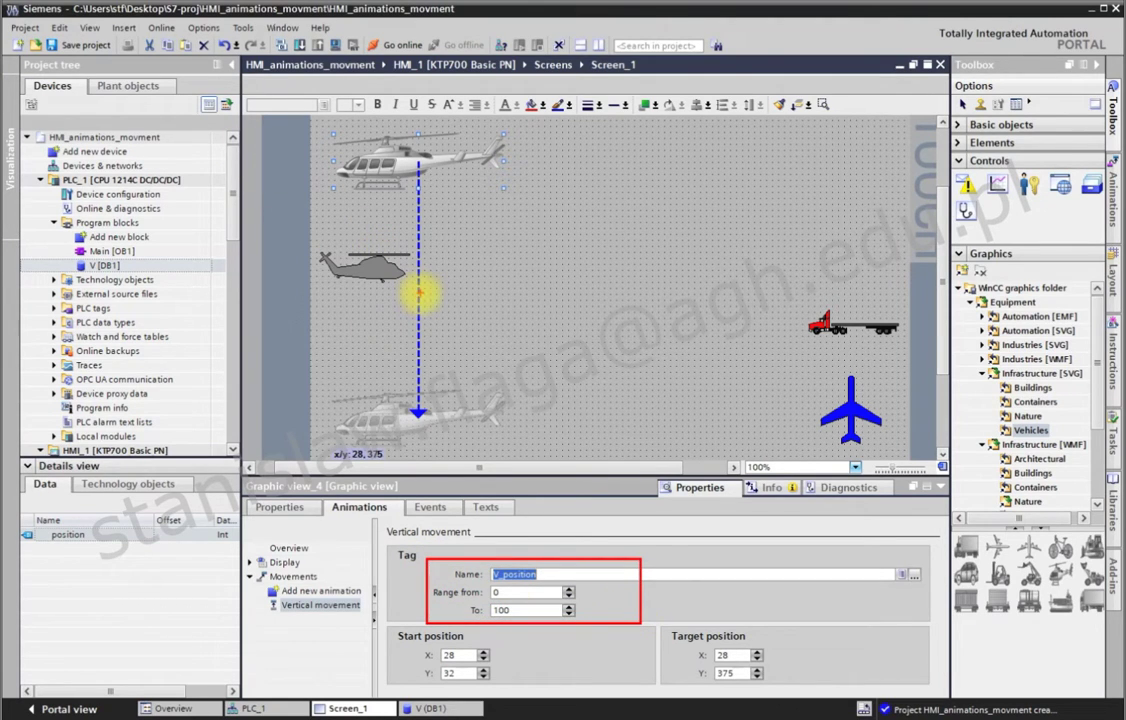
drag(420, 293, 538, 553)
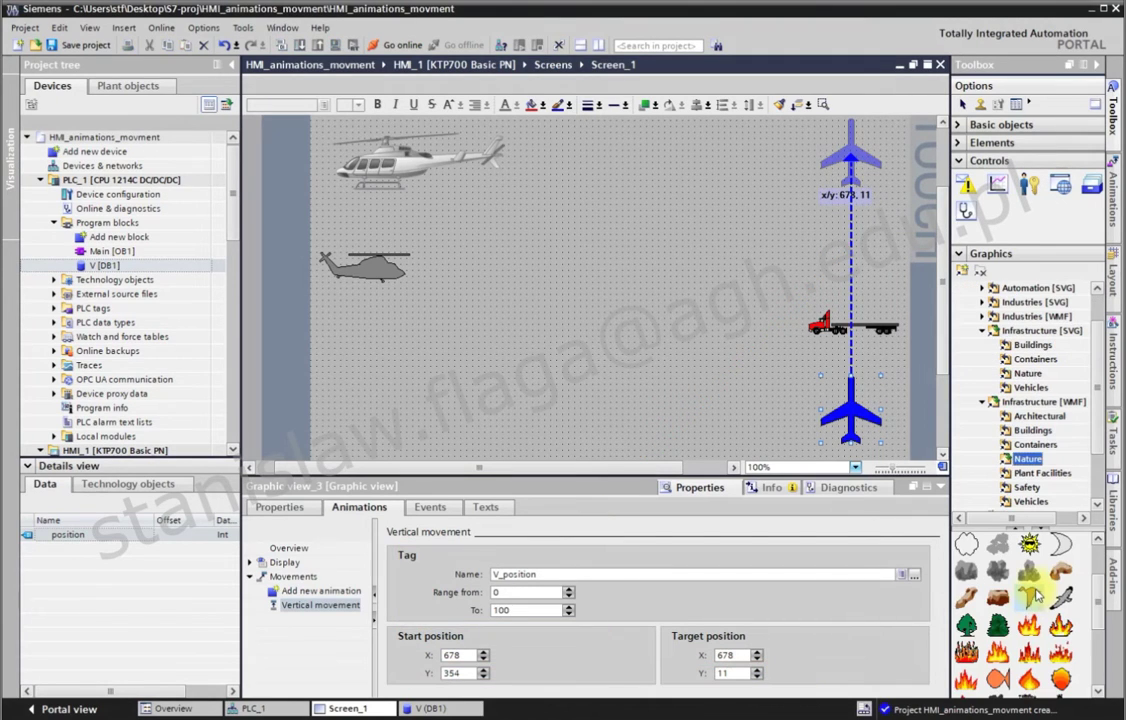
Place the brown flying bird graphic at about X 262, Y 212 on Screen_1 and add a diagonal movement animation to it.
drag(1036, 596, 740, 395)
drag(578, 297, 554, 296)
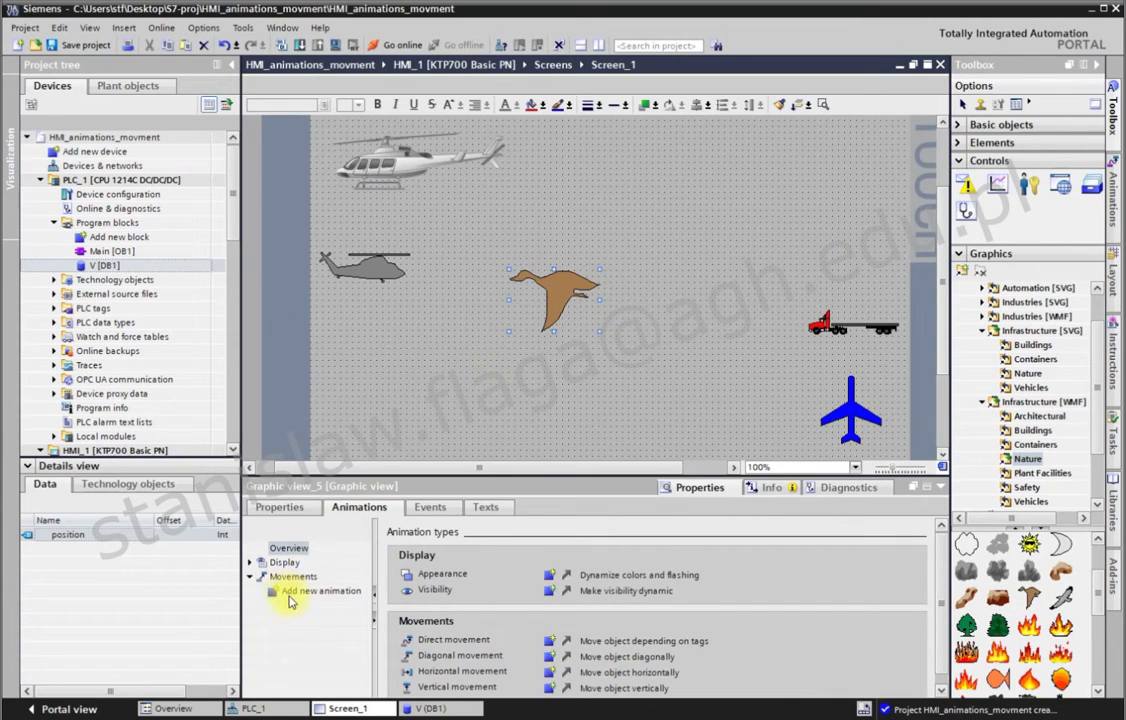
double_click(298, 598)
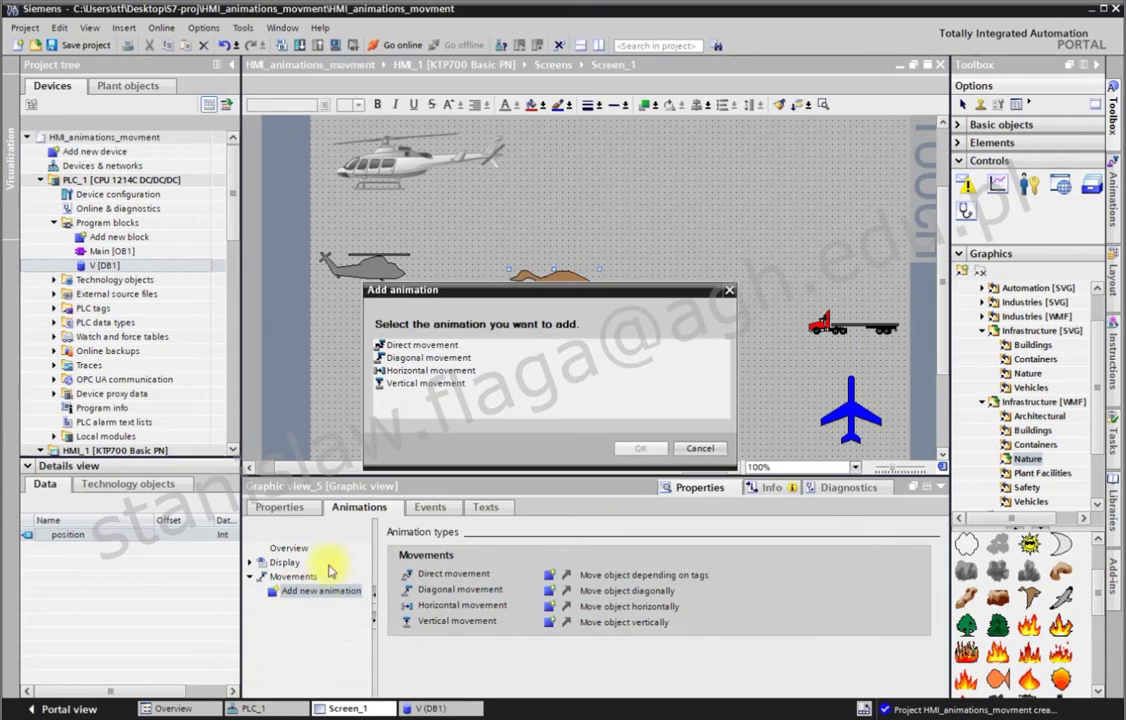
click(422, 358)
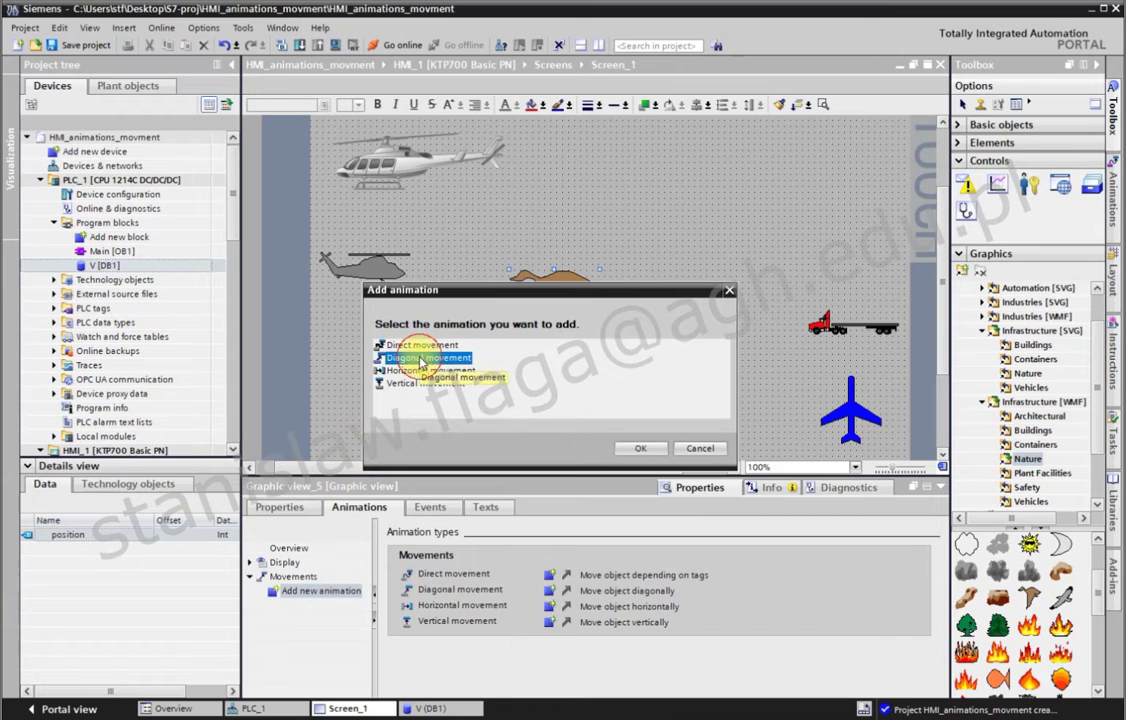
click(636, 448)
Assign the position variable of V to the bird's diagonal movement and set its target to about X 5, Y 362.
drag(62, 537, 407, 566)
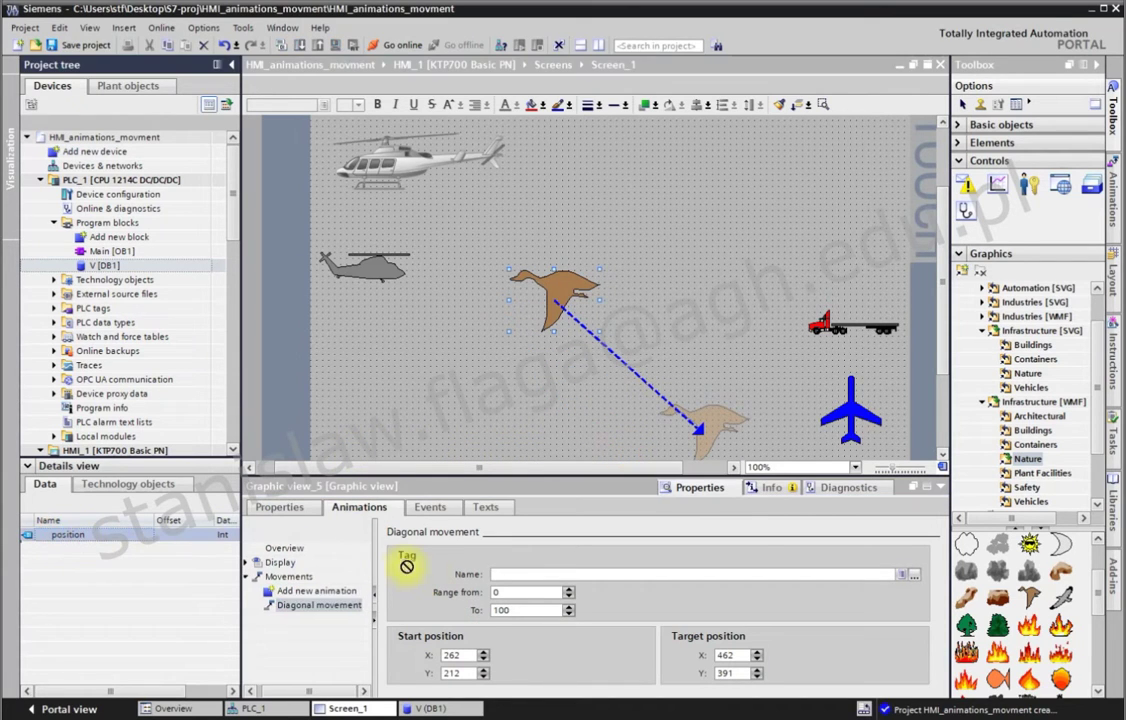
drag(520, 586, 505, 575)
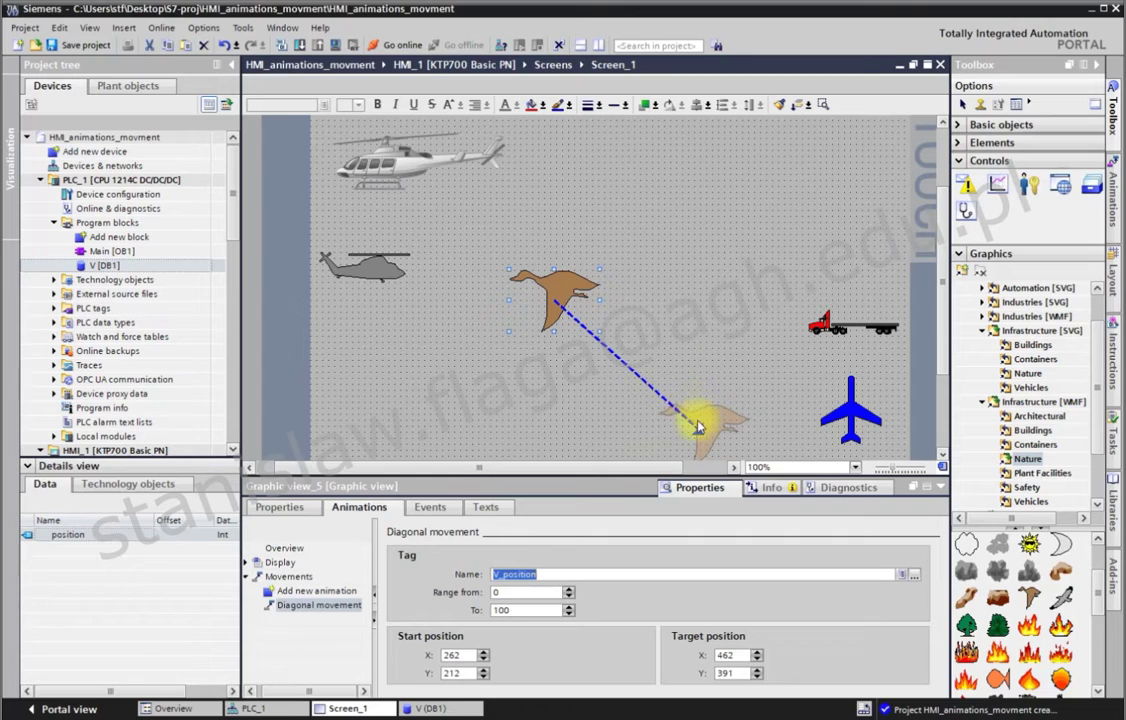
drag(700, 426, 362, 411)
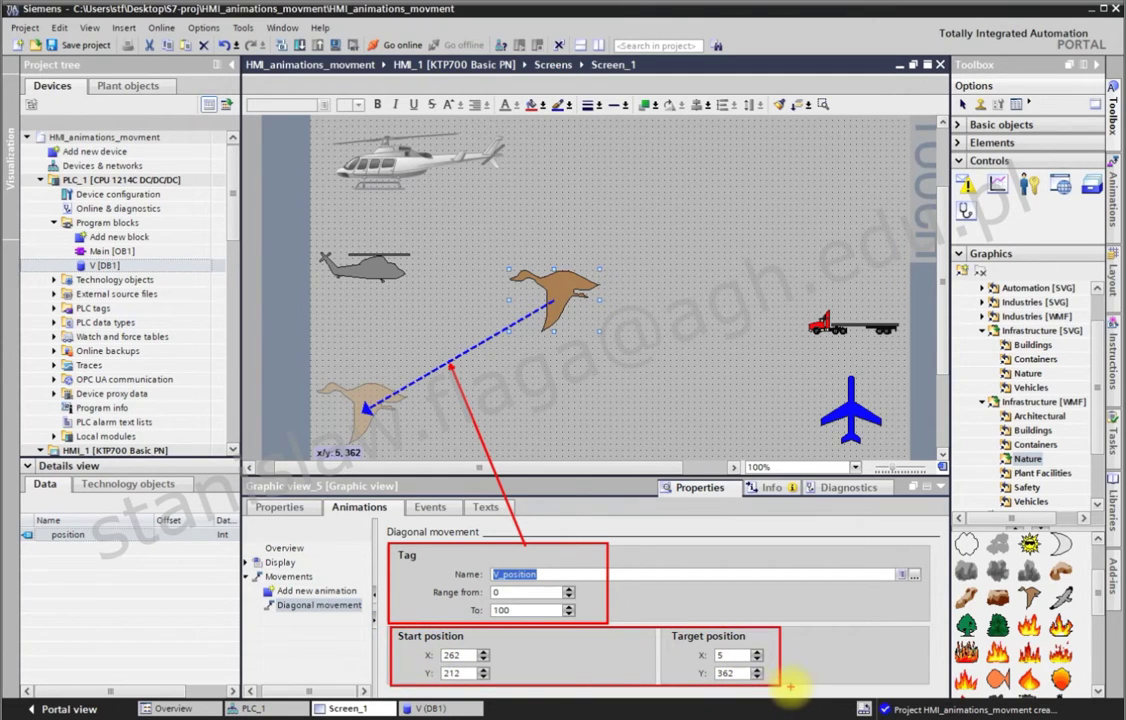
Place the sun with sunglasses graphic at about X 365, Y 196 beside the bird and add a diagonal movement animation to it.
drag(1034, 548, 780, 370)
drag(625, 305, 619, 298)
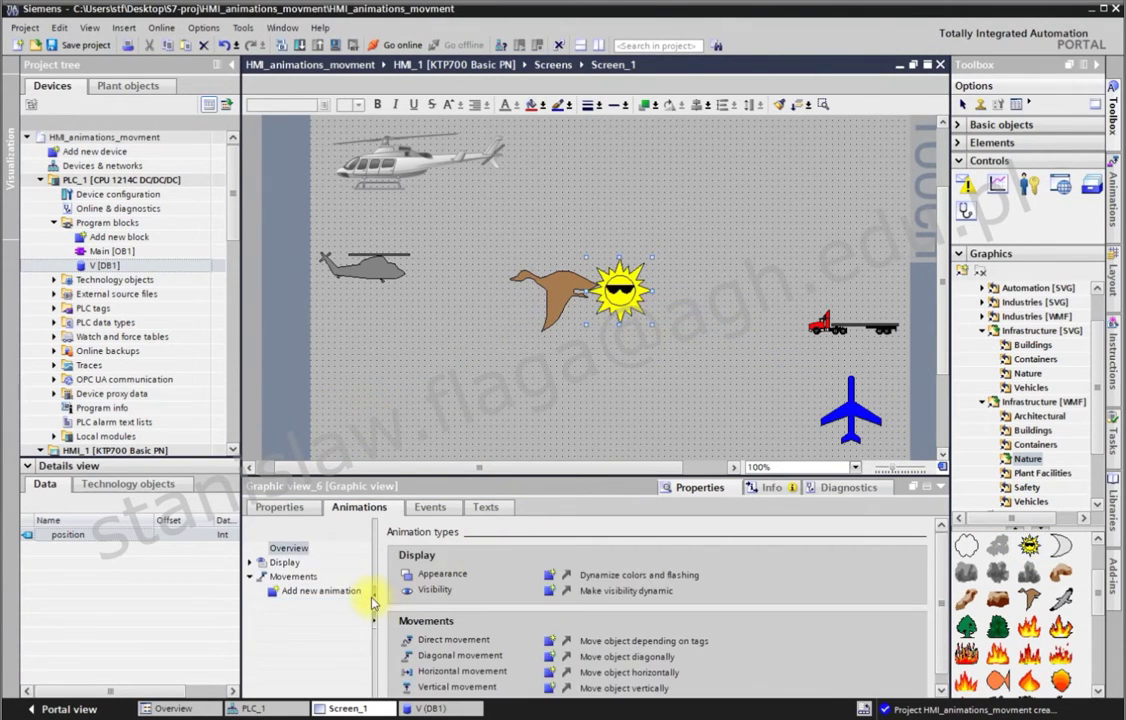
double_click(288, 591)
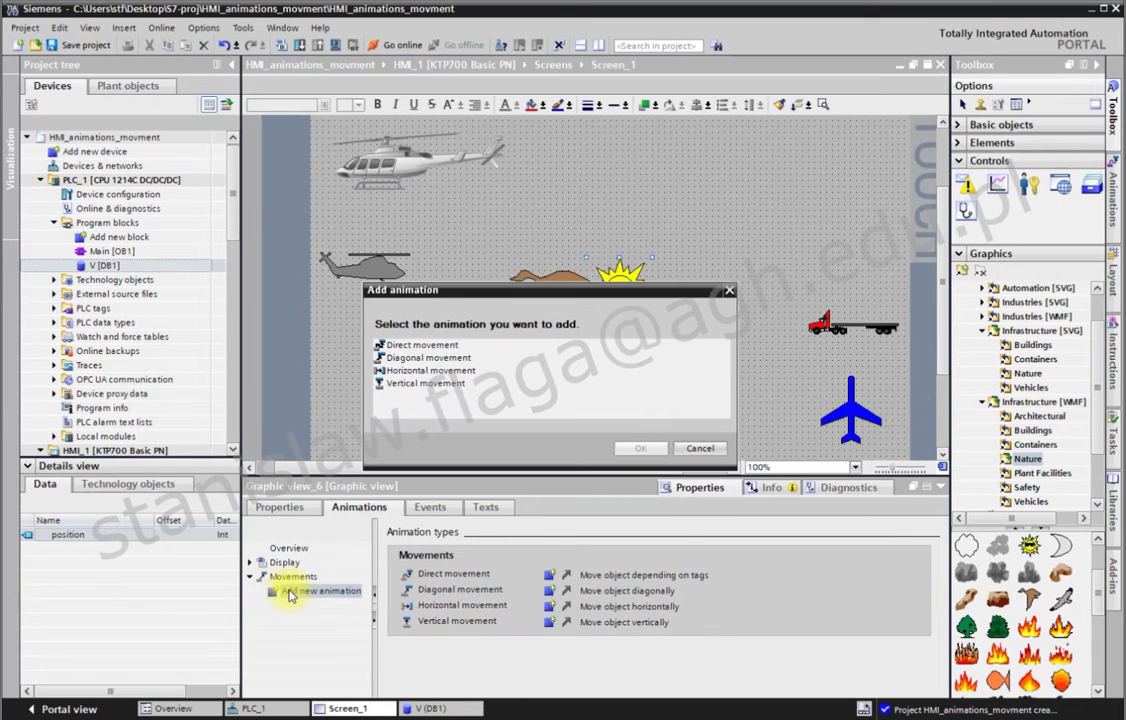
click(425, 358)
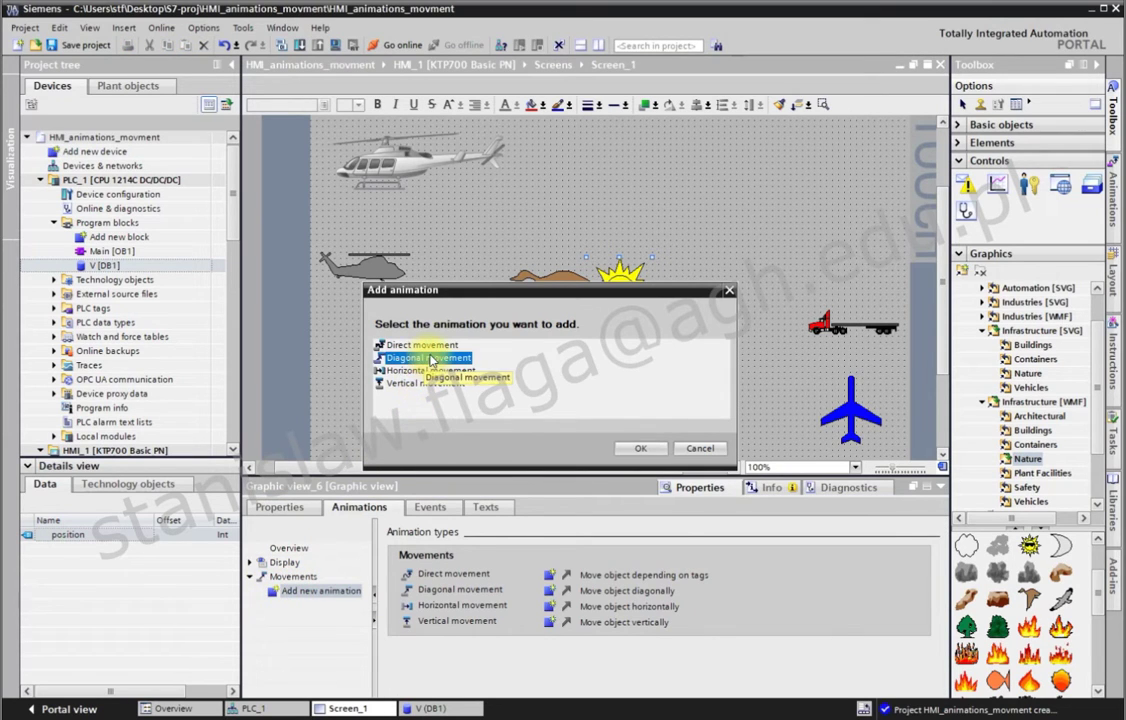
click(638, 452)
Set the sun's diagonal movement target to about X 694, Y 7 and assign the position variable of V as its tag.
drag(771, 458, 865, 148)
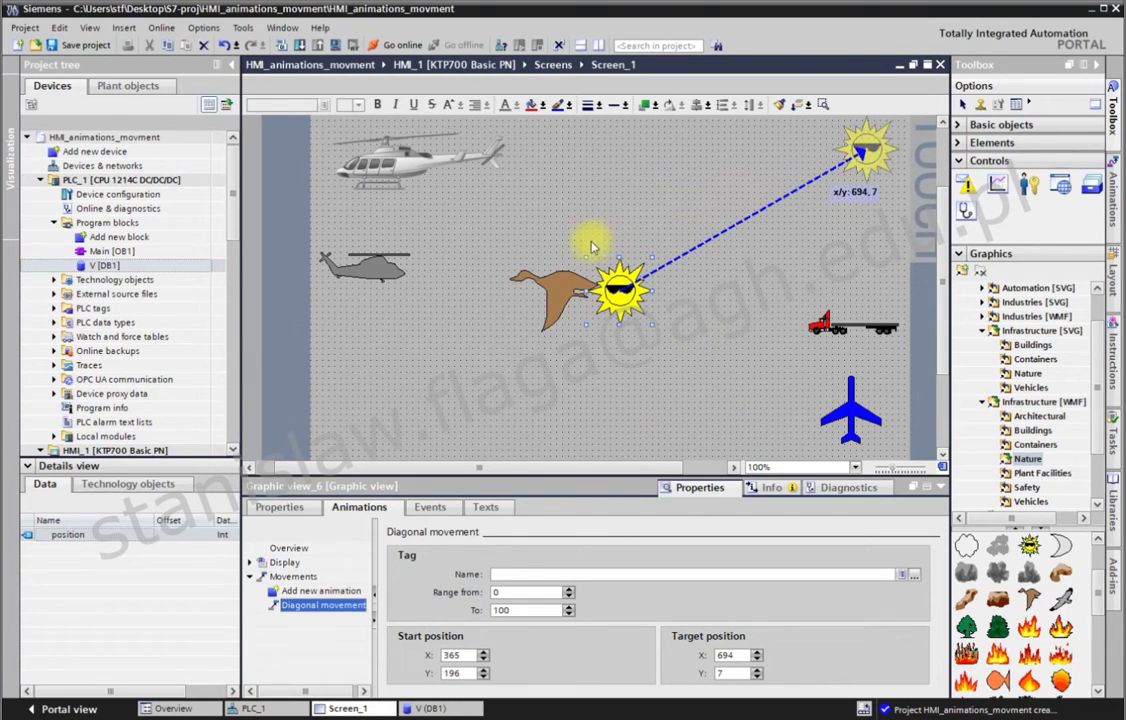
drag(85, 538, 328, 538)
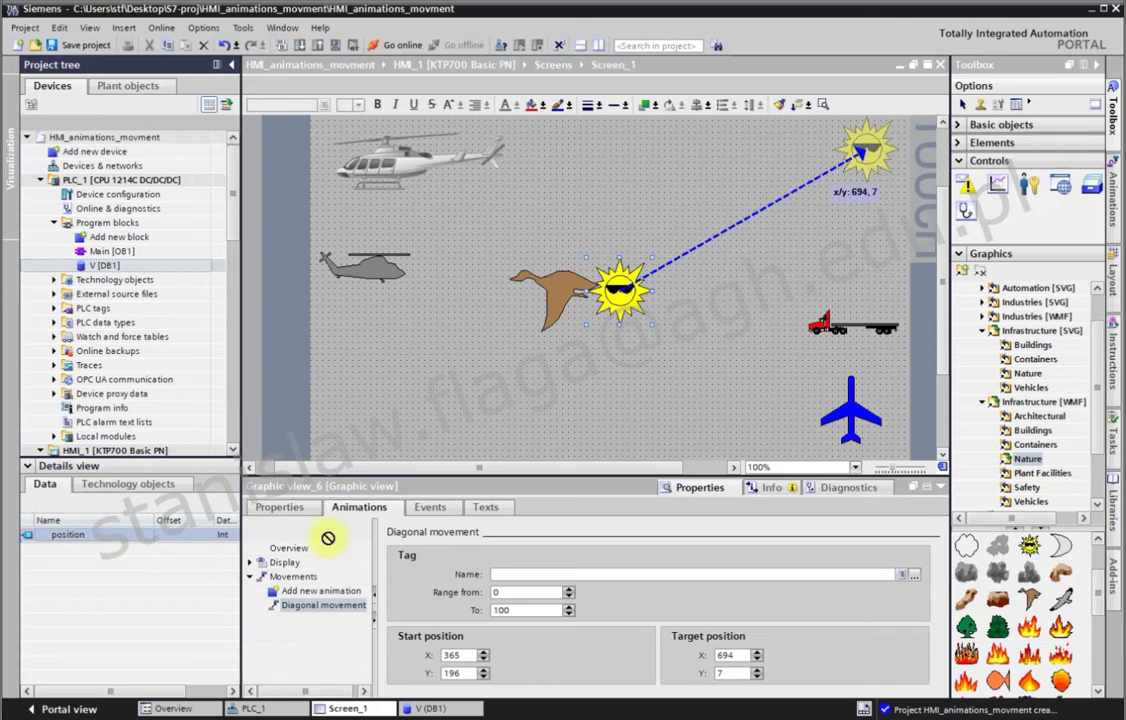
drag(522, 574, 522, 574)
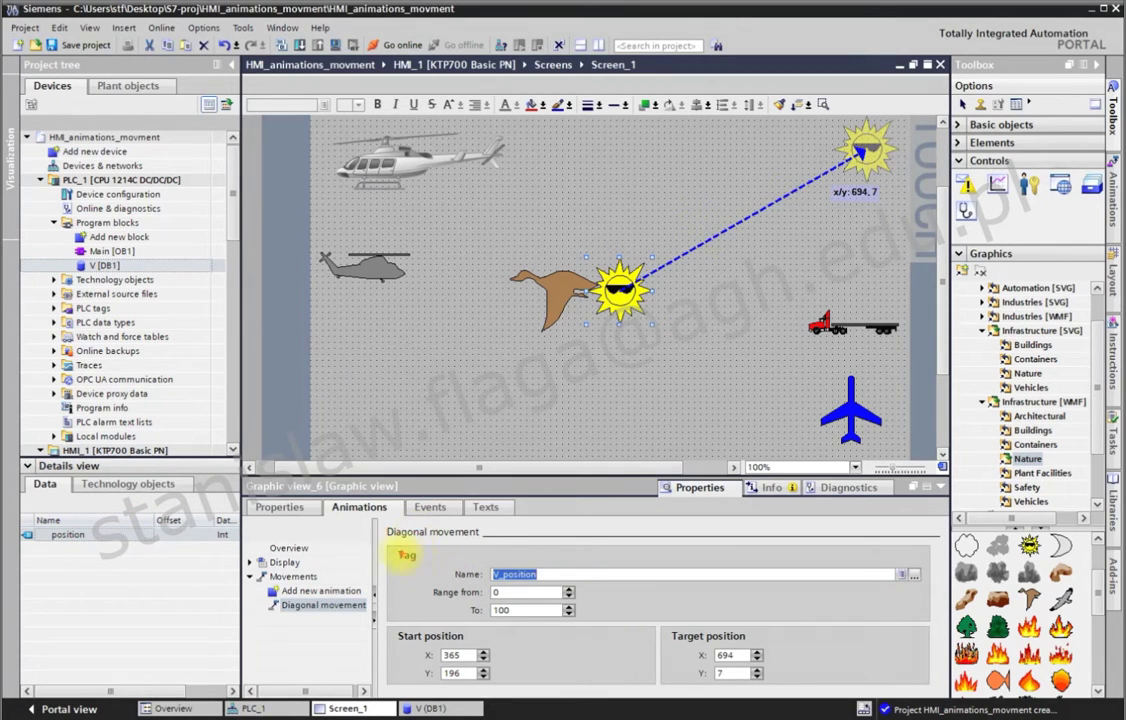
mouse_move(390, 543)
mouse_down()
mouse_move(558, 620)
mouse_move(629, 622)
mouse_up()
drag(712, 238, 576, 522)
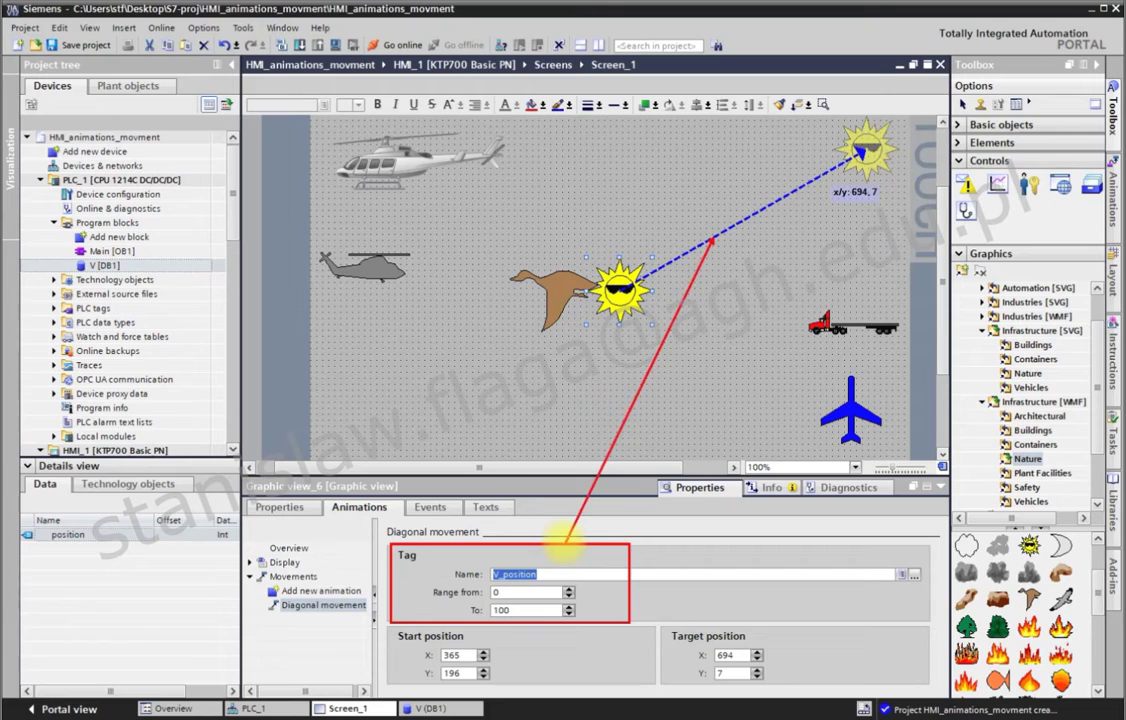
mouse_move(390, 628)
mouse_down()
mouse_move(611, 684)
mouse_move(784, 686)
mouse_up()
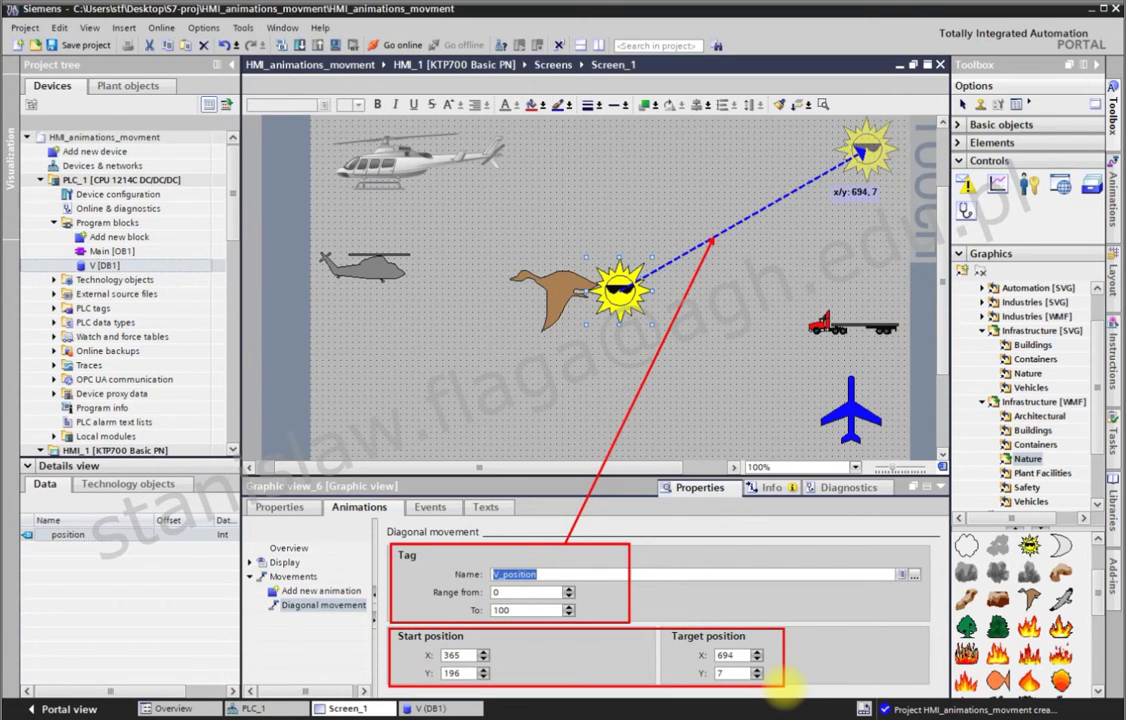
click(596, 390)
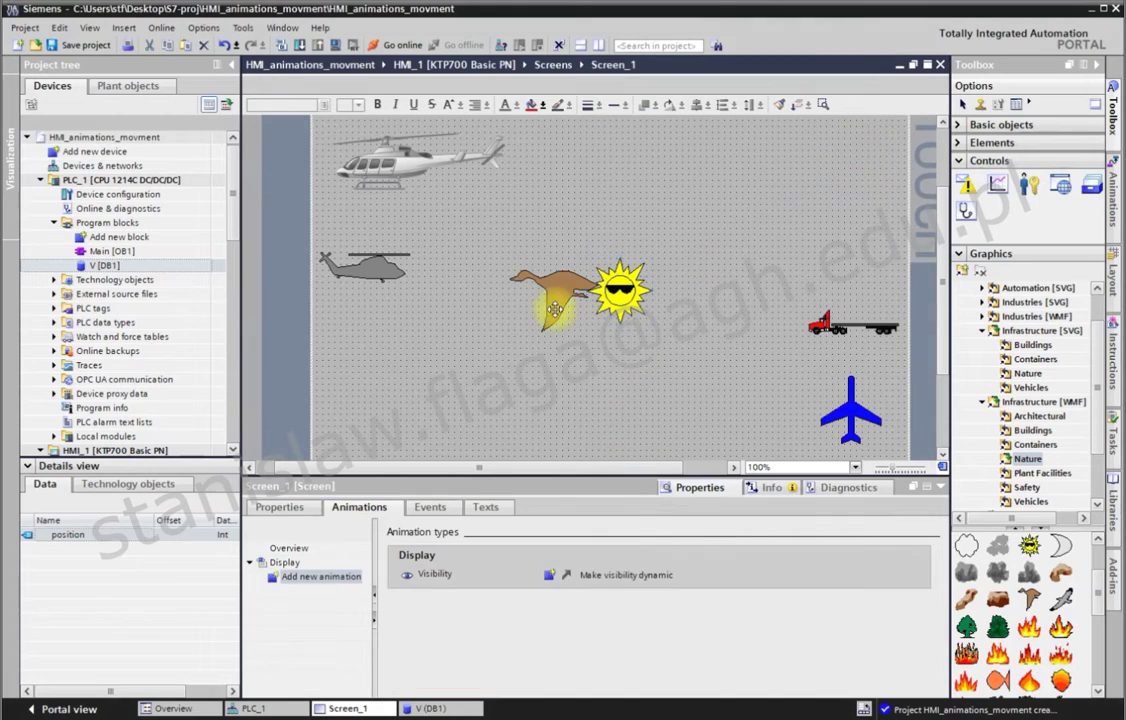
Start simulating PLC_1, trust the device, load the program and start the module after downloading, and start the runtime simulation of HMI_1.
click(172, 182)
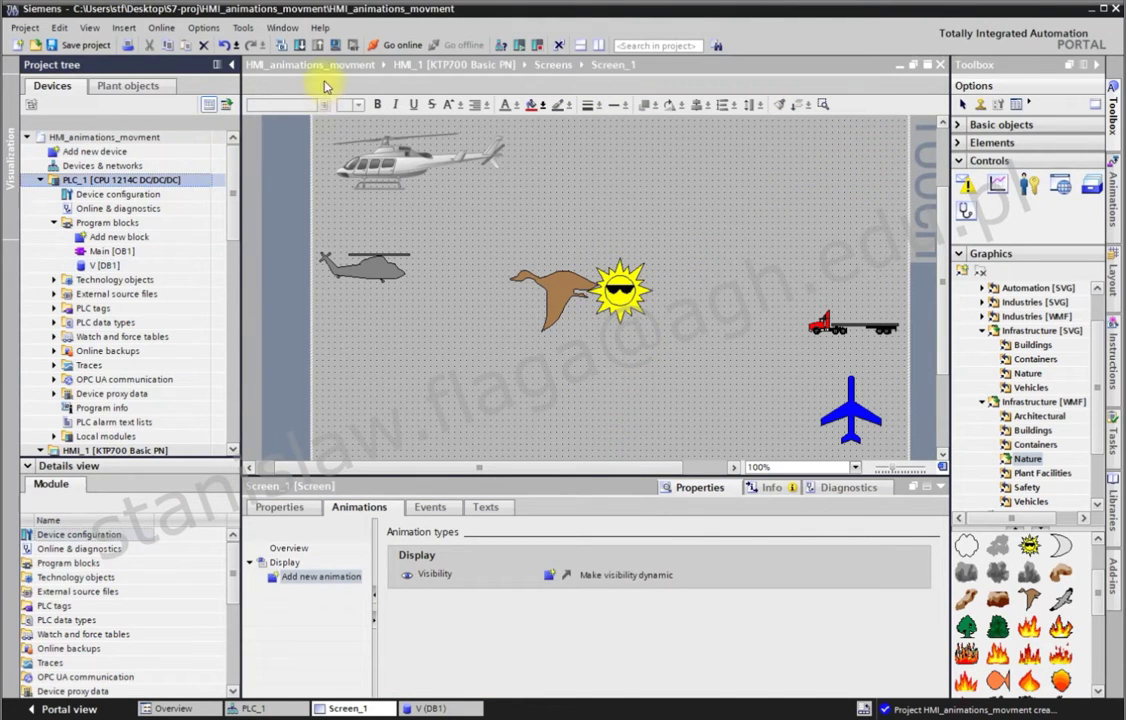
click(336, 48)
click(645, 466)
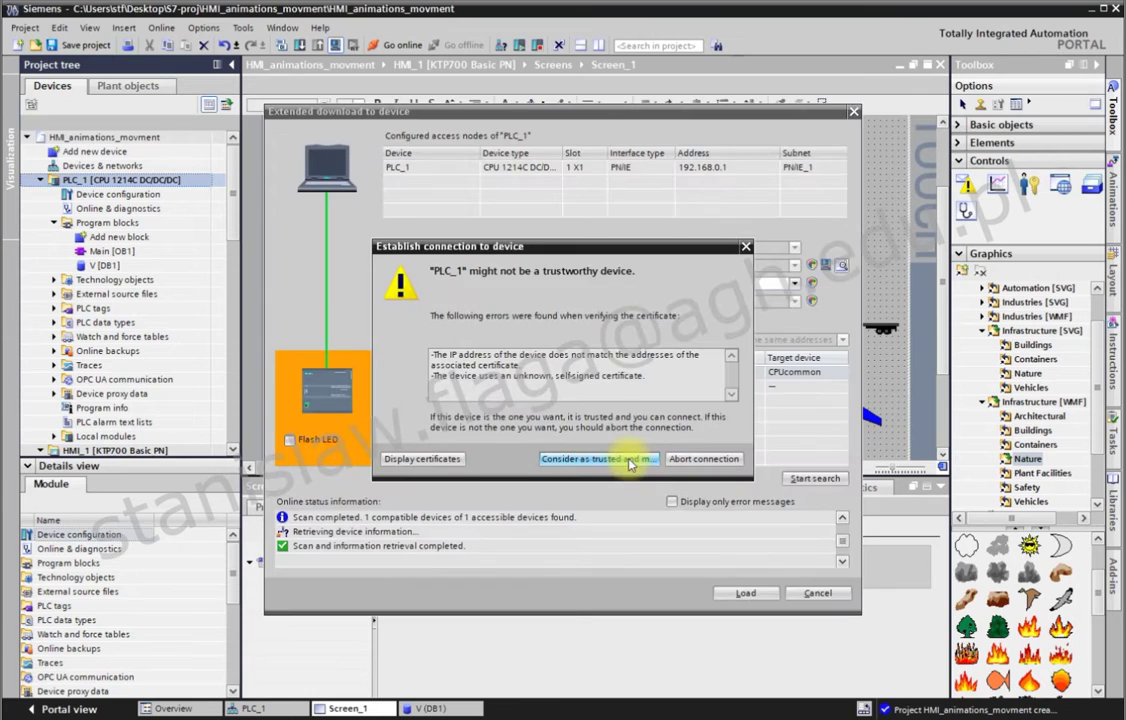
click(628, 462)
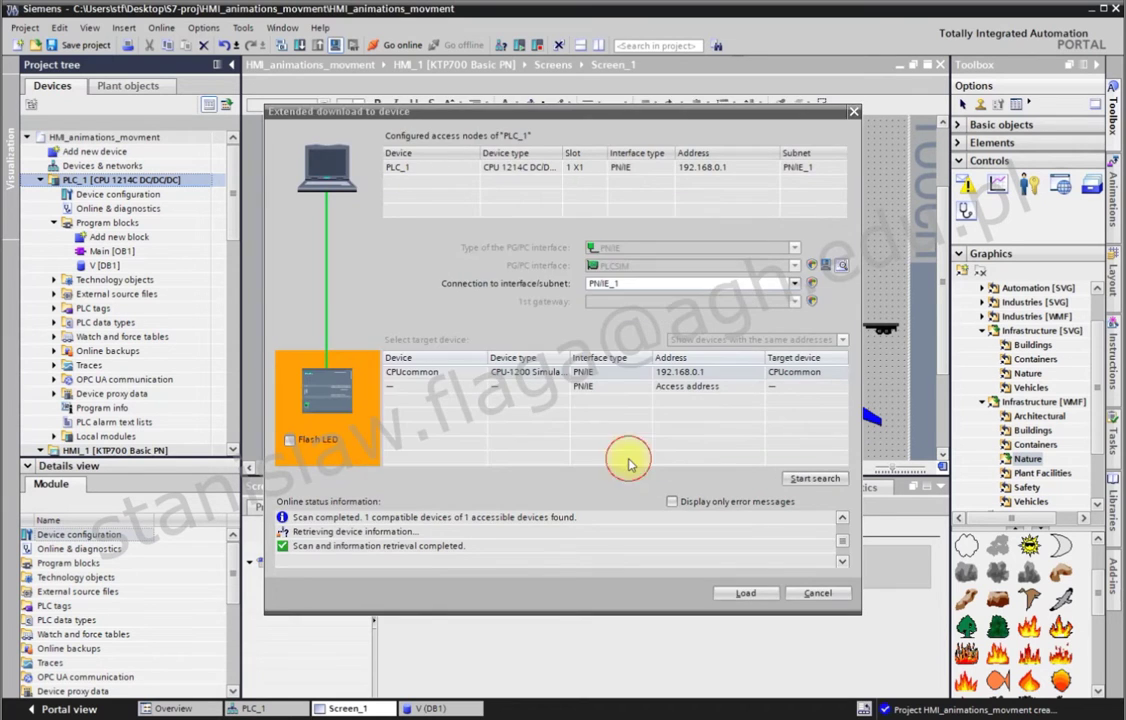
key(Return)
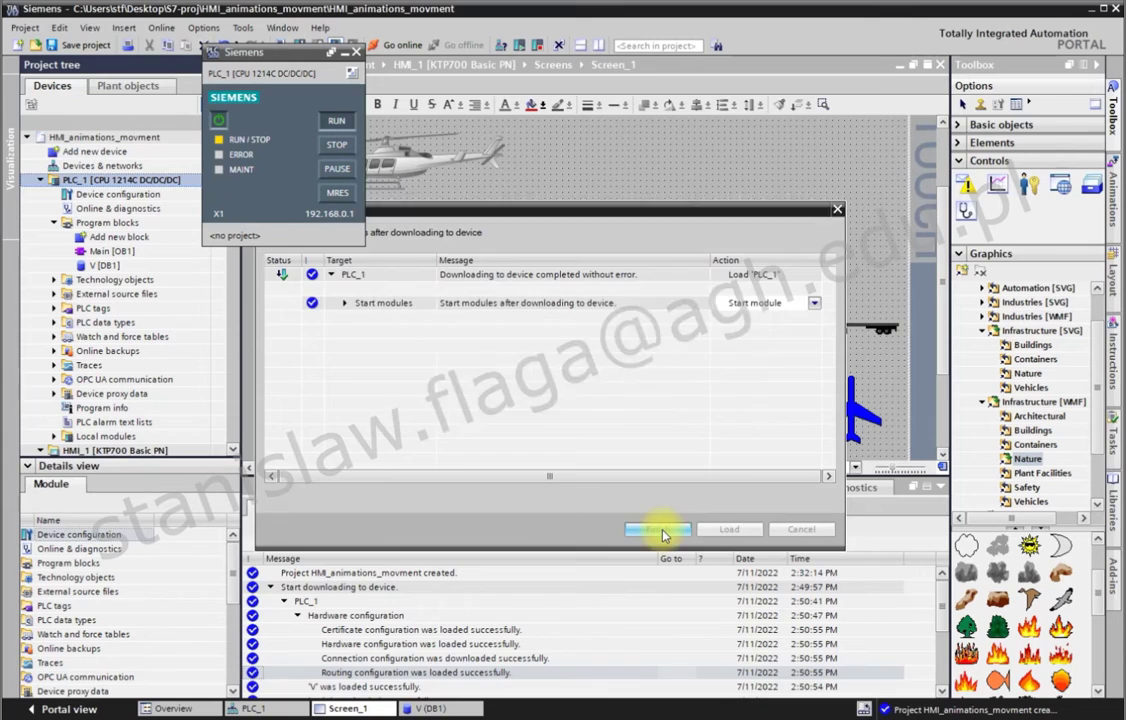
click(659, 530)
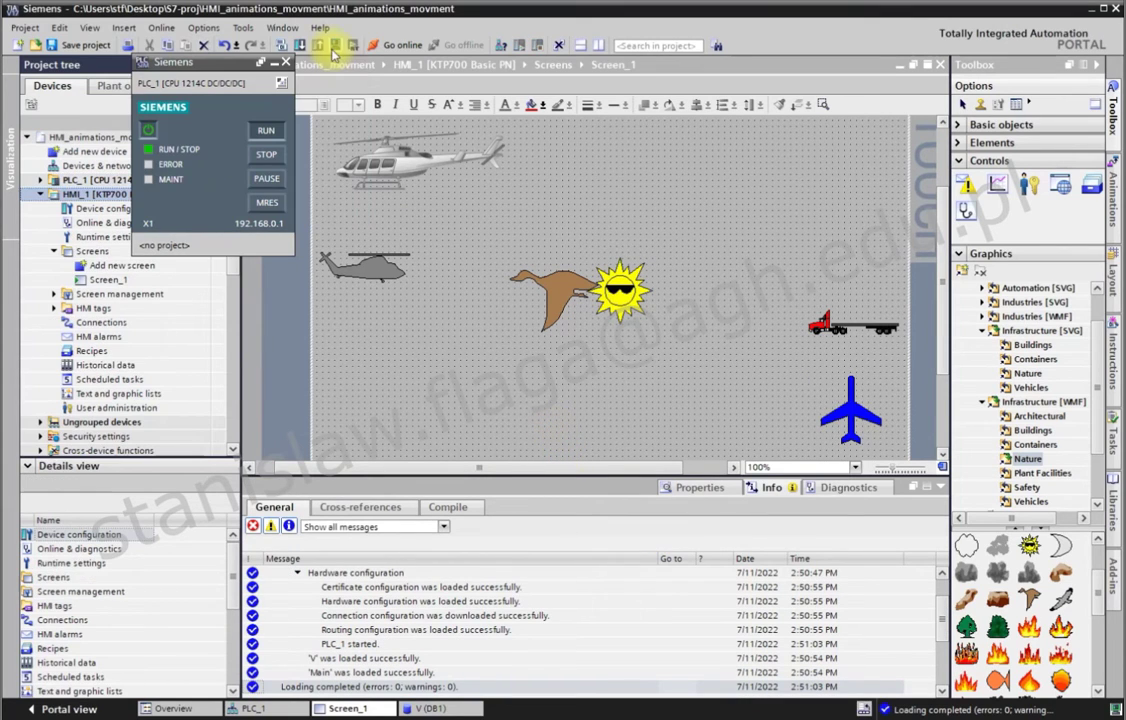
click(337, 46)
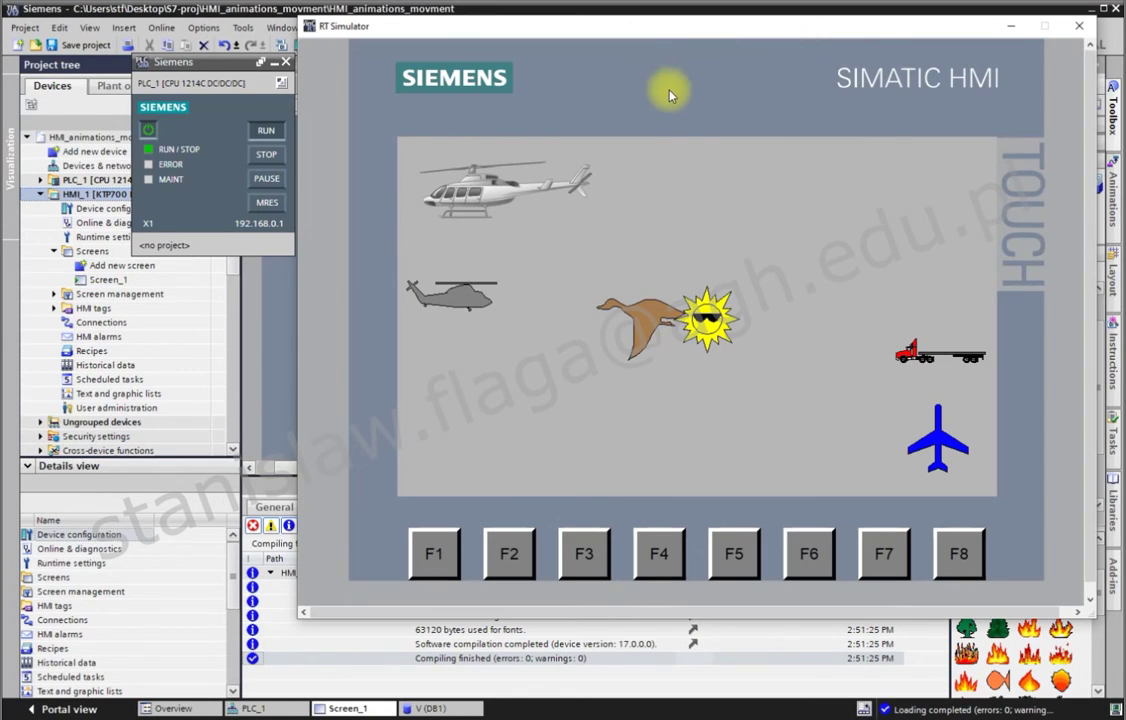
Switch the S7-PLCSIM simulator to its project view and create a new simulation project with the default name.
click(284, 90)
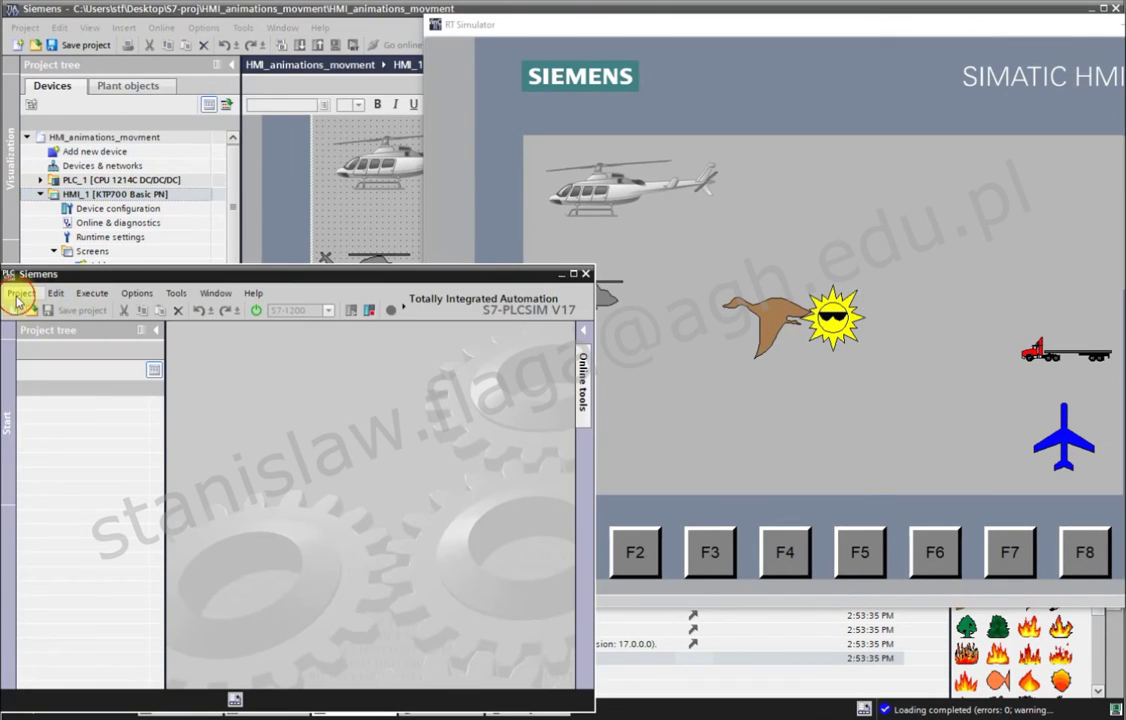
click(20, 293)
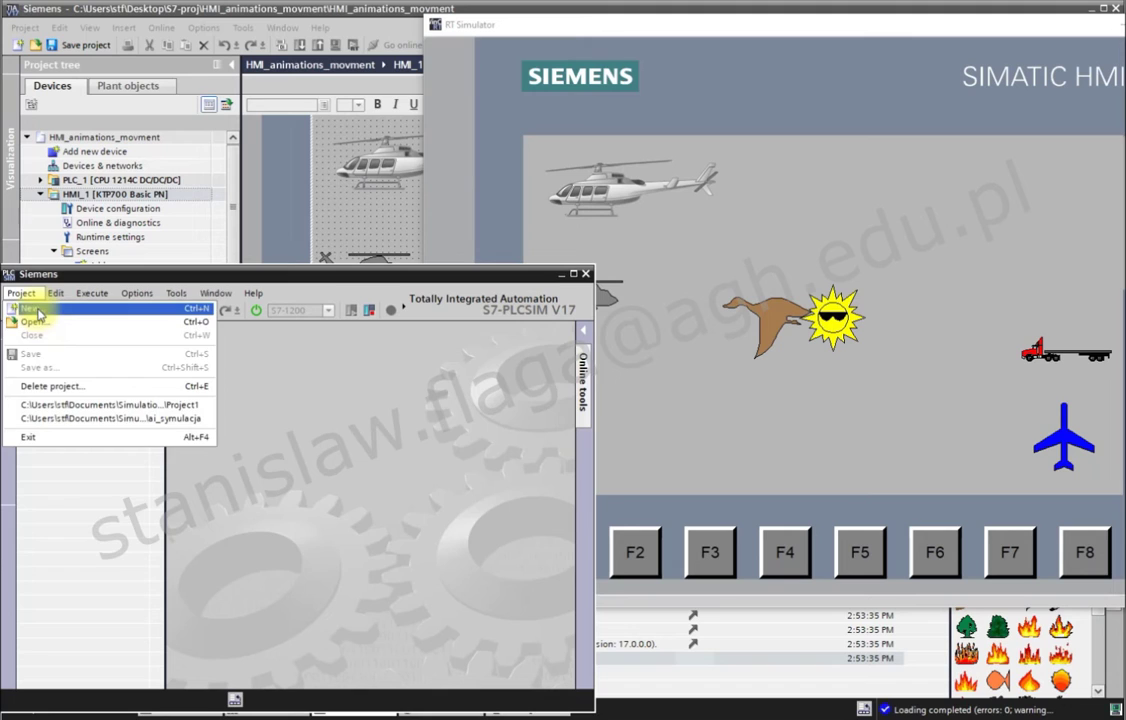
click(32, 313)
click(367, 554)
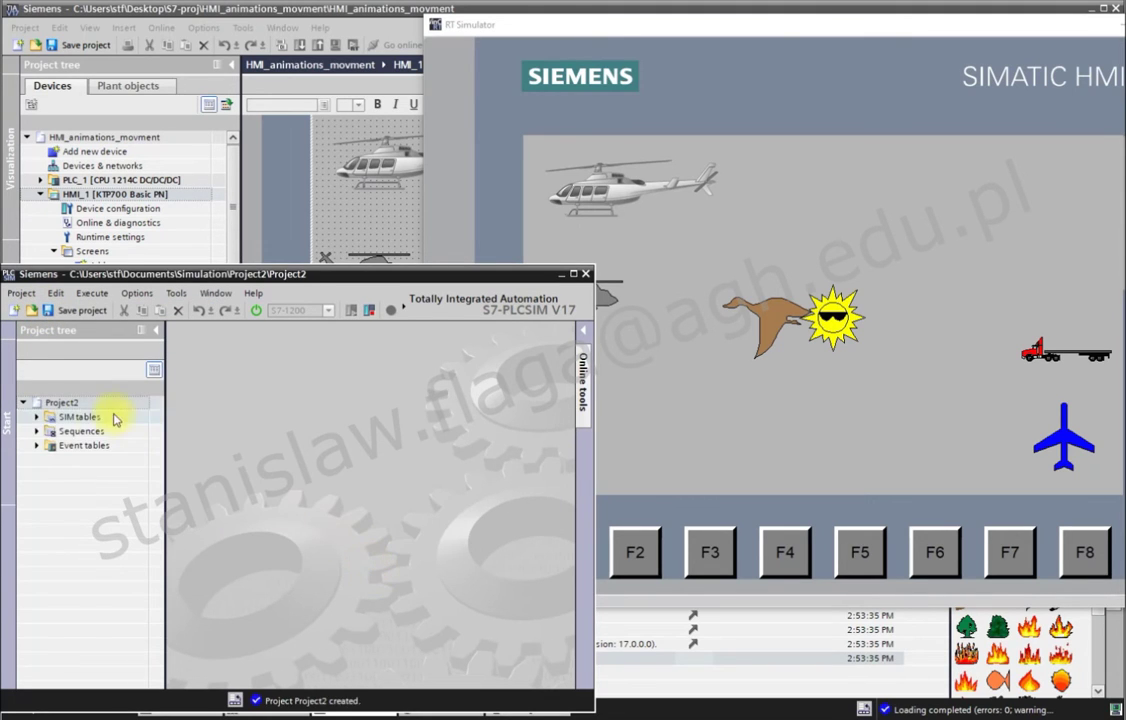
Open SIM table_1 of the simulation project and add the tag "V".position to its first row.
click(36, 417)
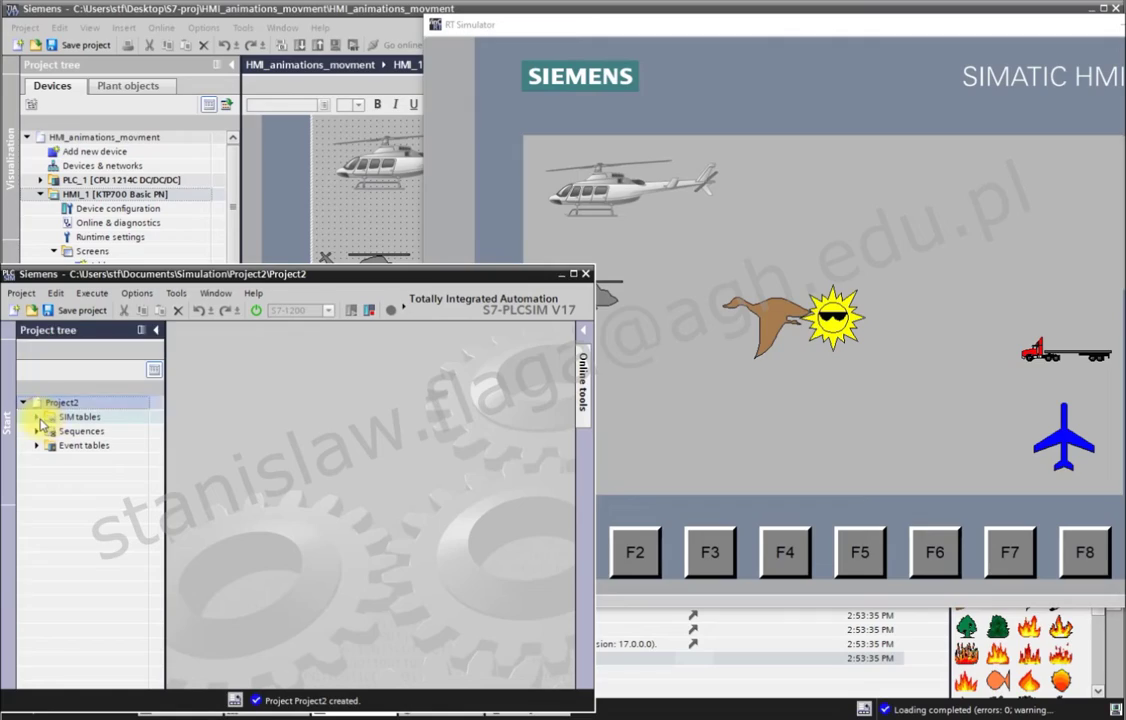
click(93, 459)
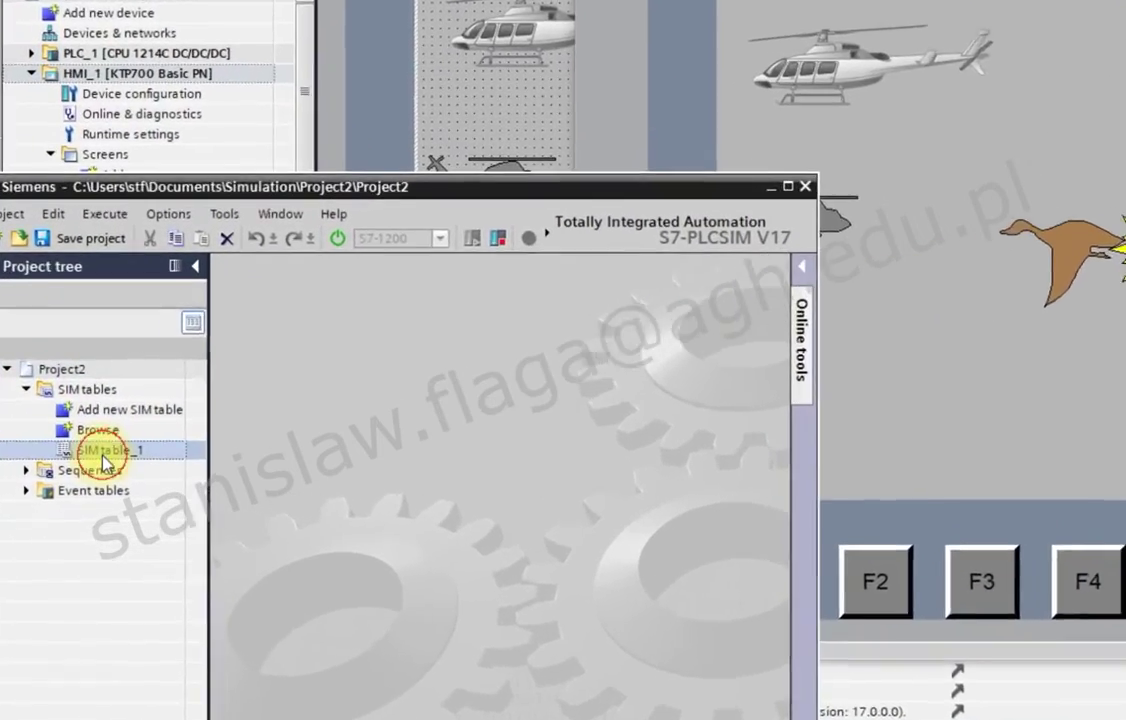
double_click(105, 458)
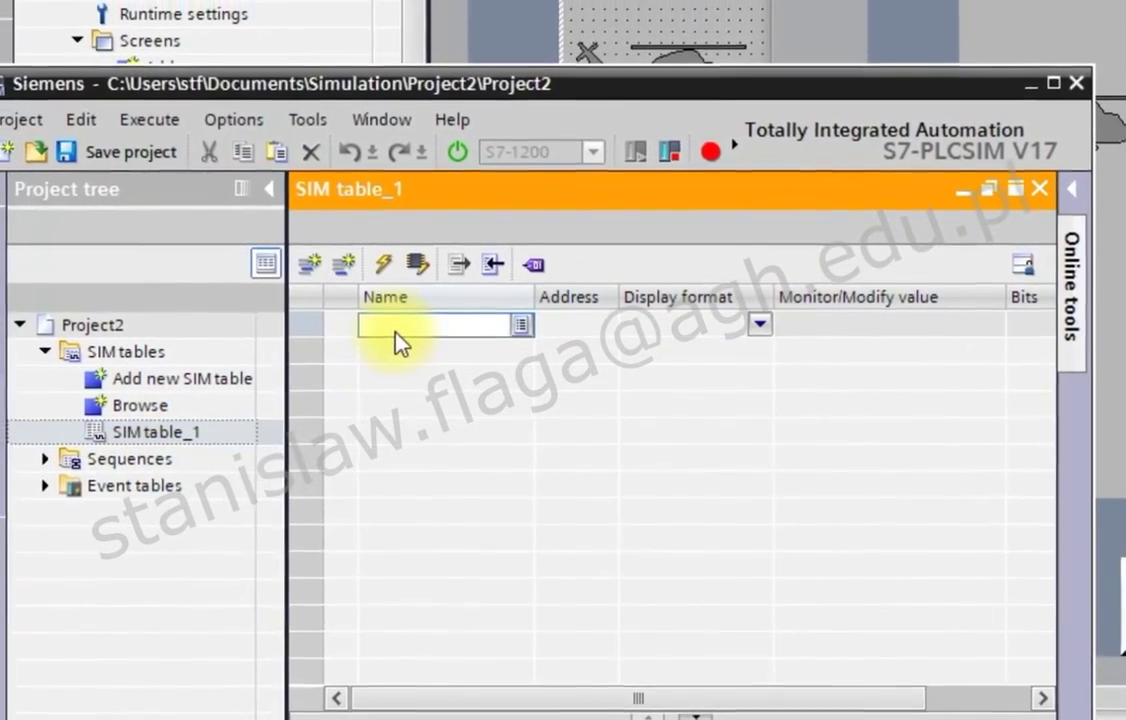
click(392, 331)
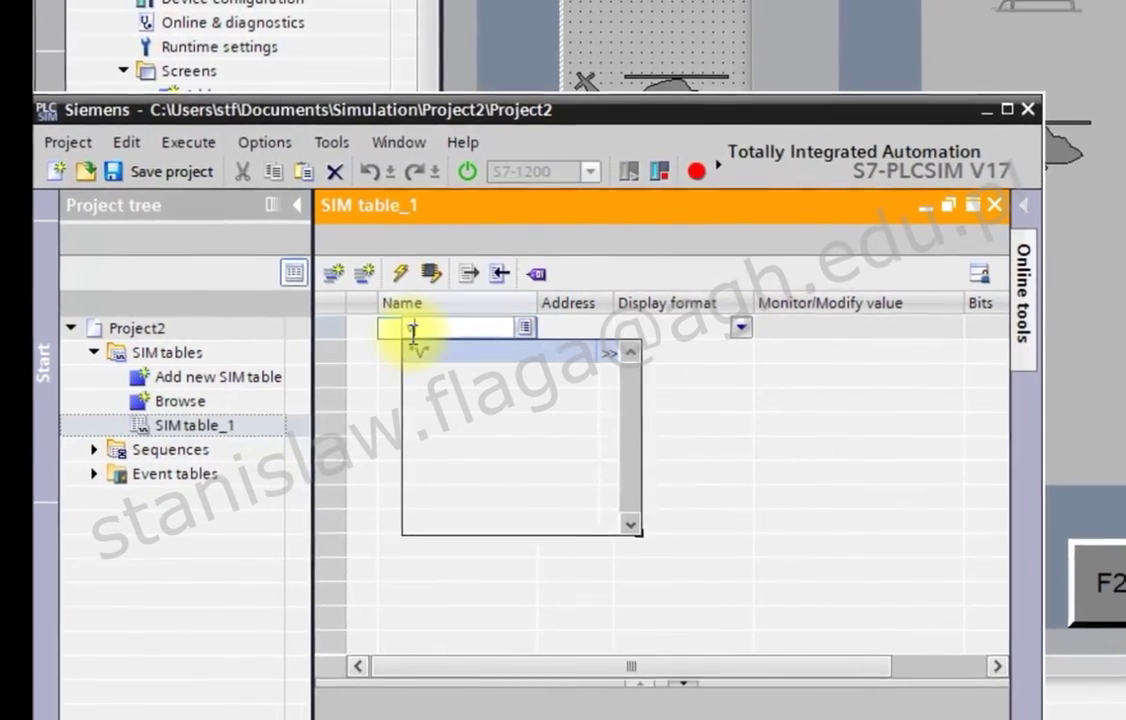
key(Return)
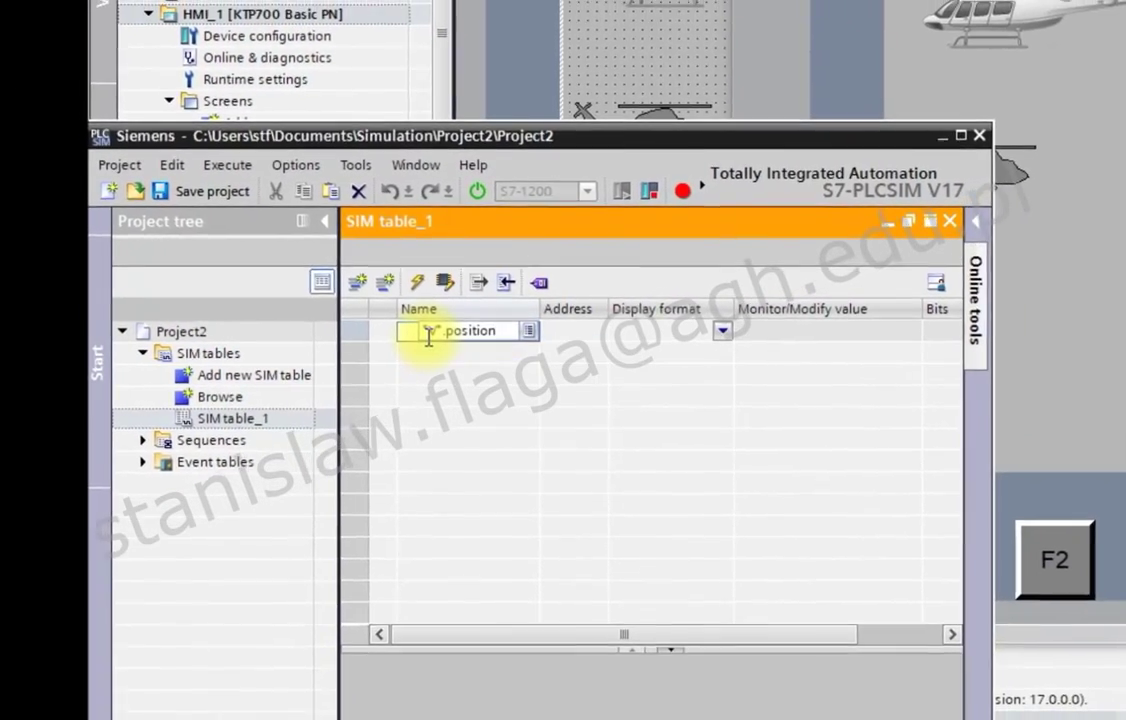
key(Return)
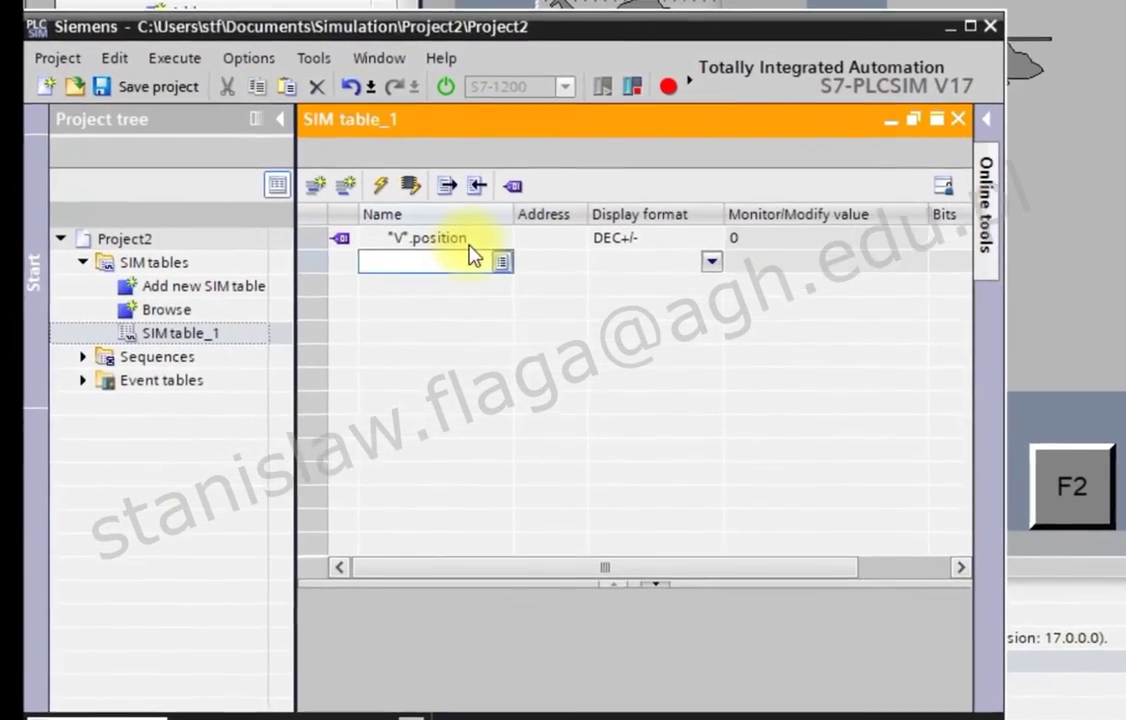
Set the slider range of "V".position in the SIM table to a minimum of 0 and a maximum of 100.
key(Up)
drag(337, 652, 221, 660)
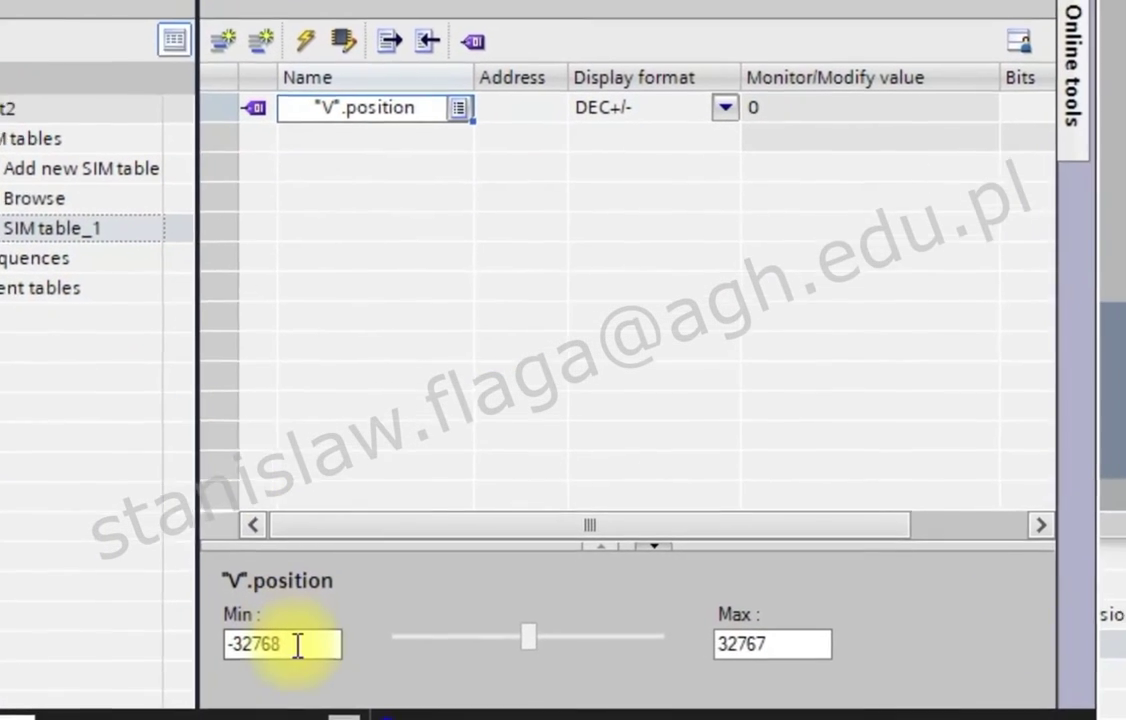
text(0)
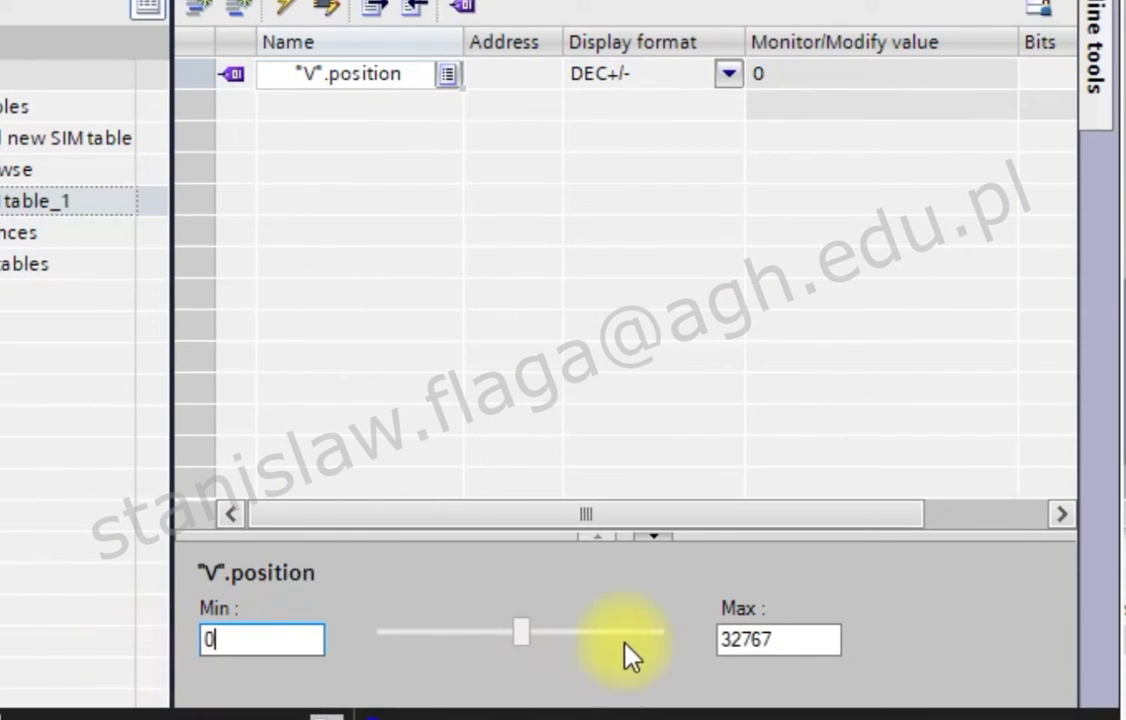
drag(797, 636, 661, 646)
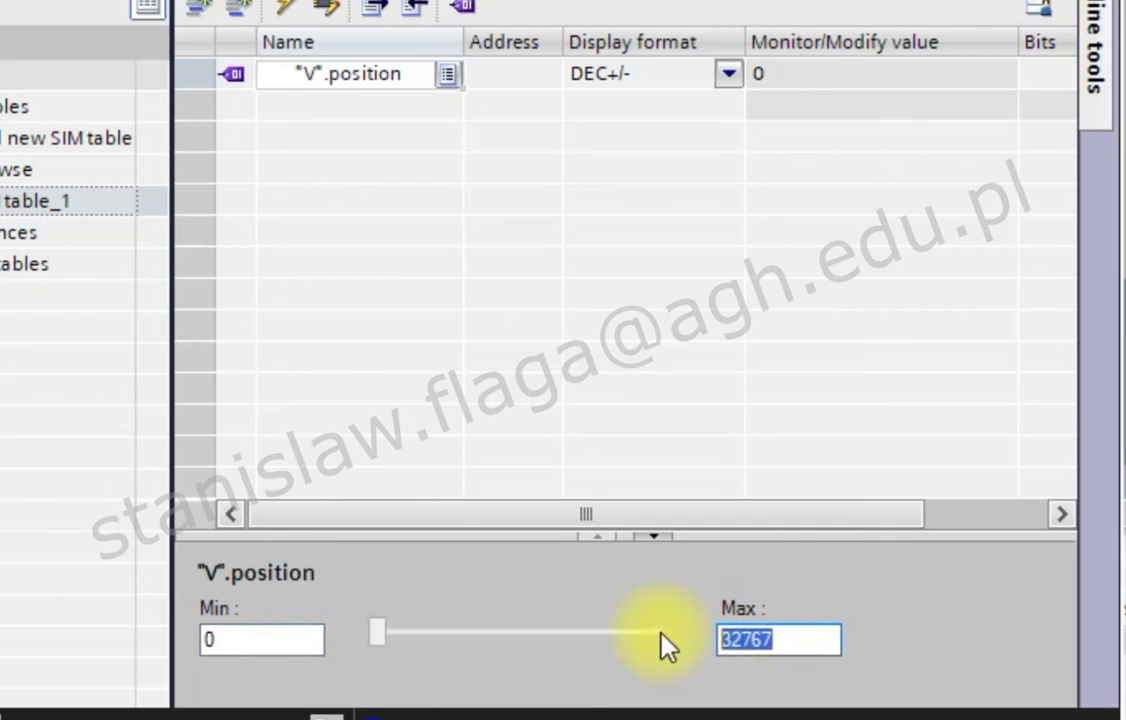
text(100)
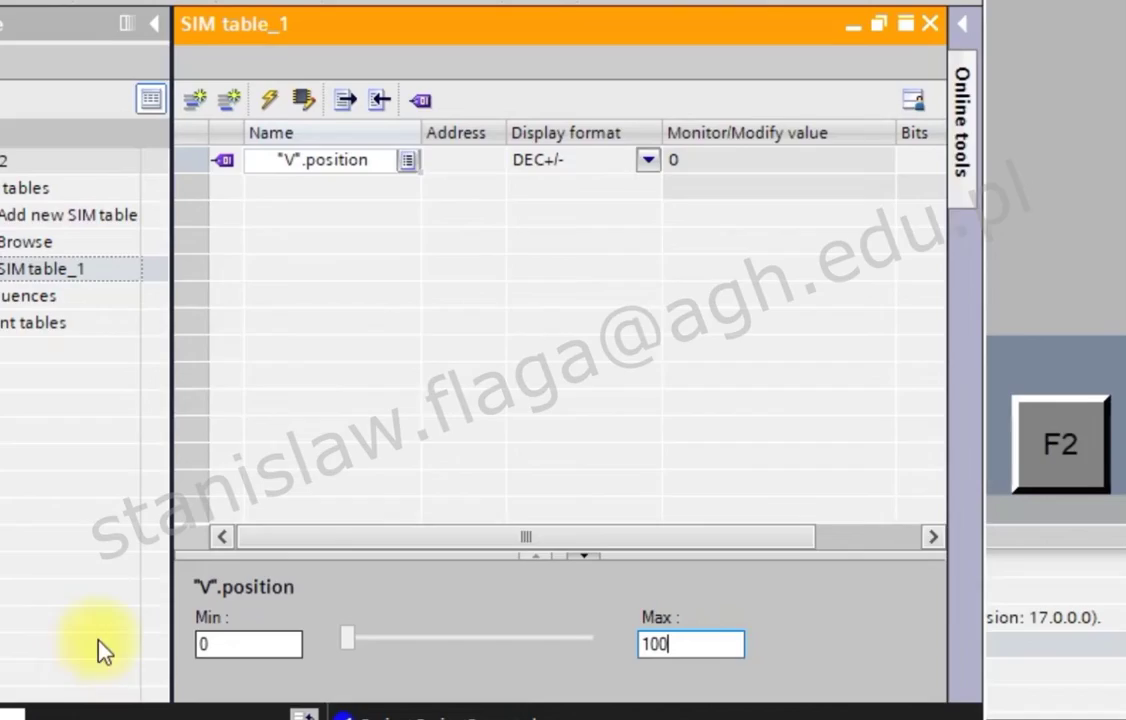
click(230, 640)
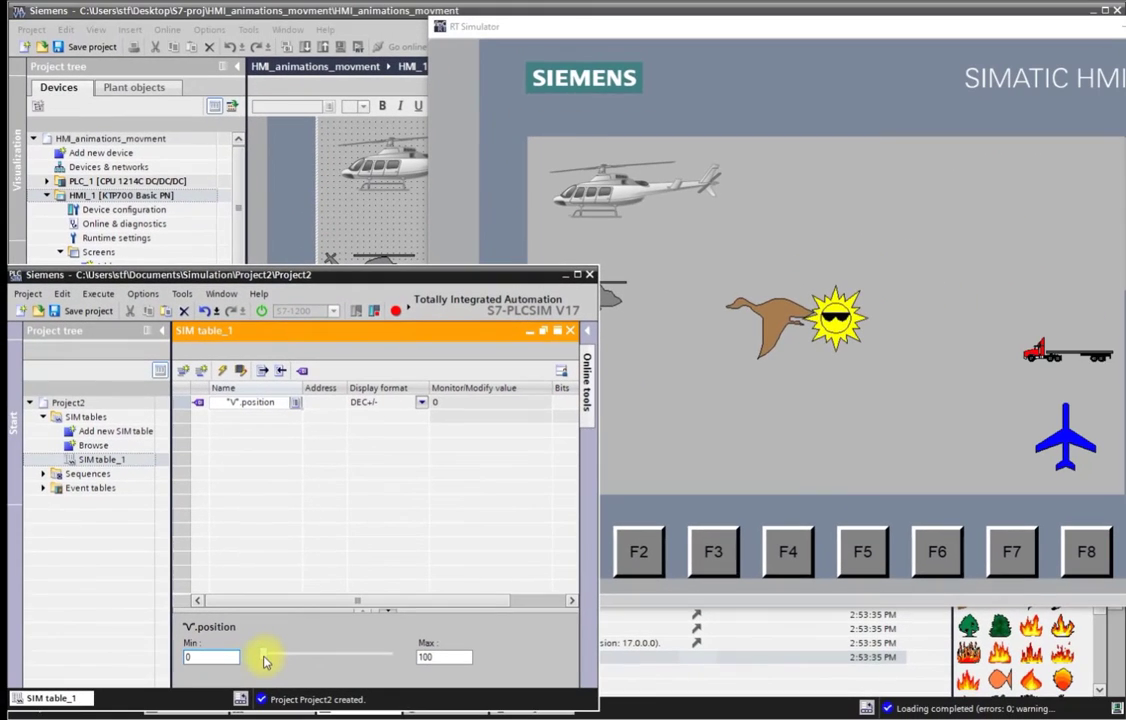